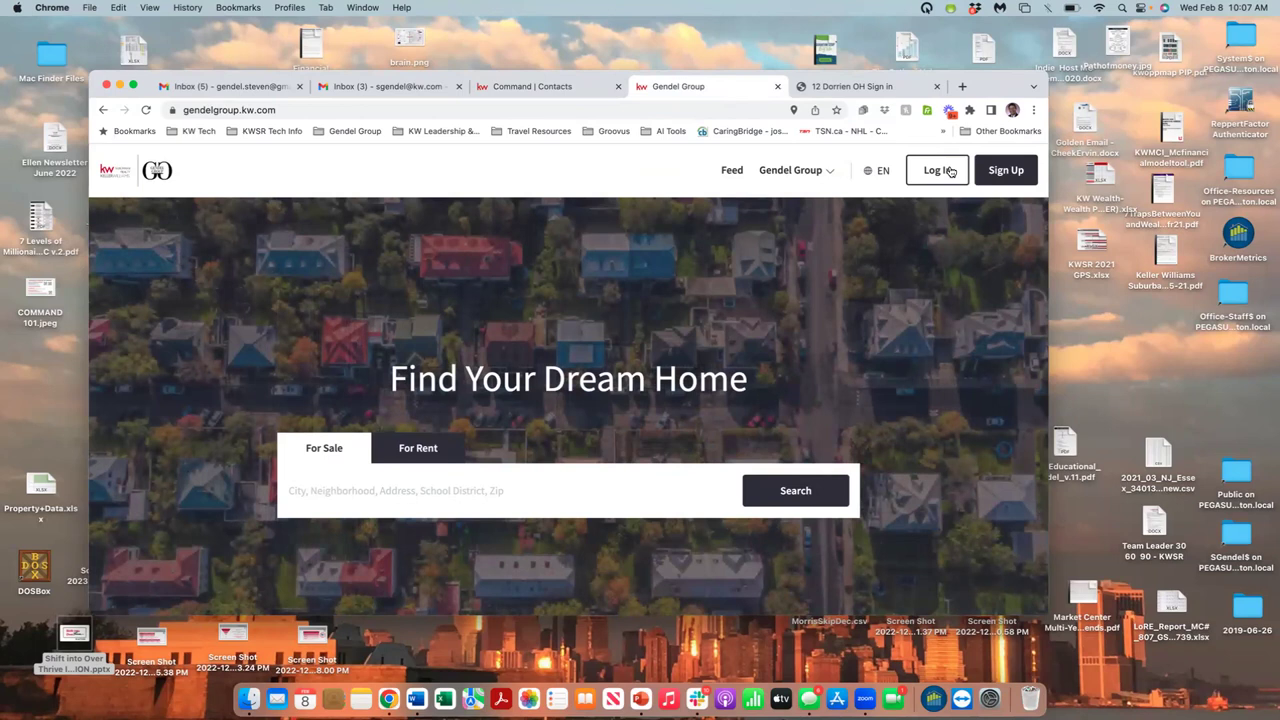
- Sign in to the agent account on the Gendel Group site using the saved credentials
{"action": "left_click", "coordinate": [950, 171]}
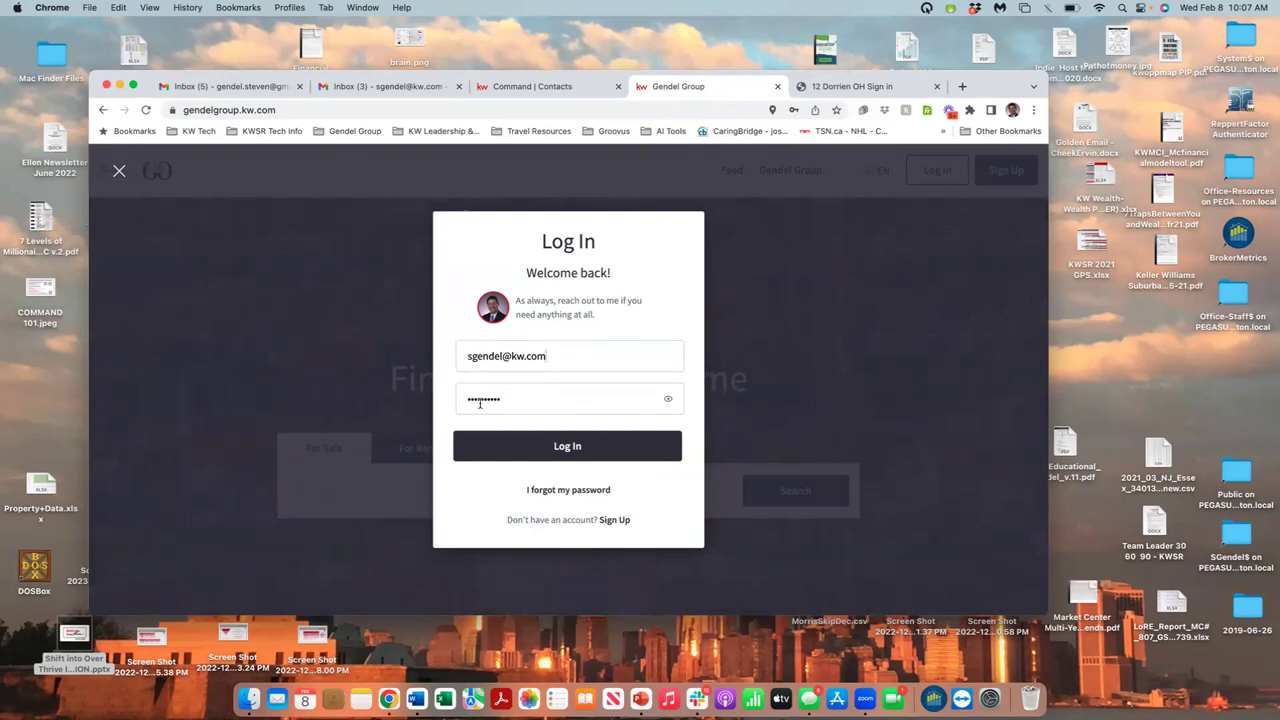
{"action": "left_click", "coordinate": [519, 443]}
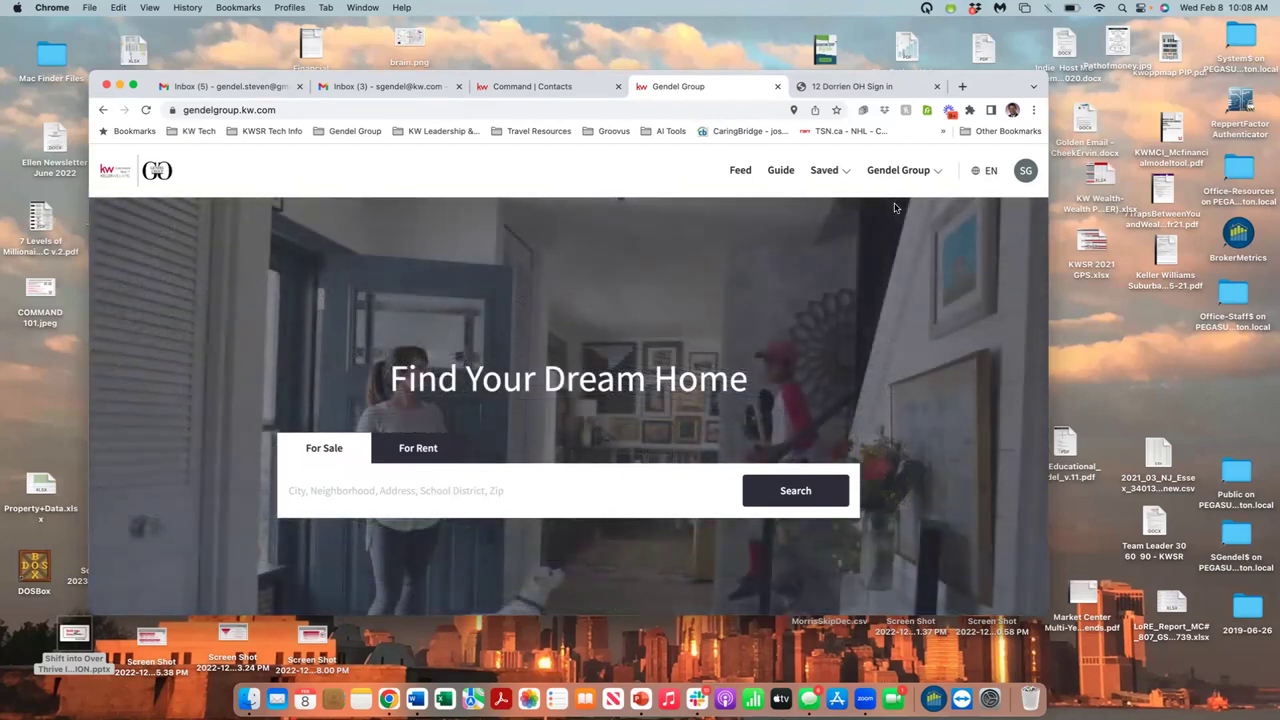
- Show the Saved menu listing saved searches, collections and neighborhoods like Livingston and Shrewsbury
{"action": "left_click", "coordinate": [826, 172]}
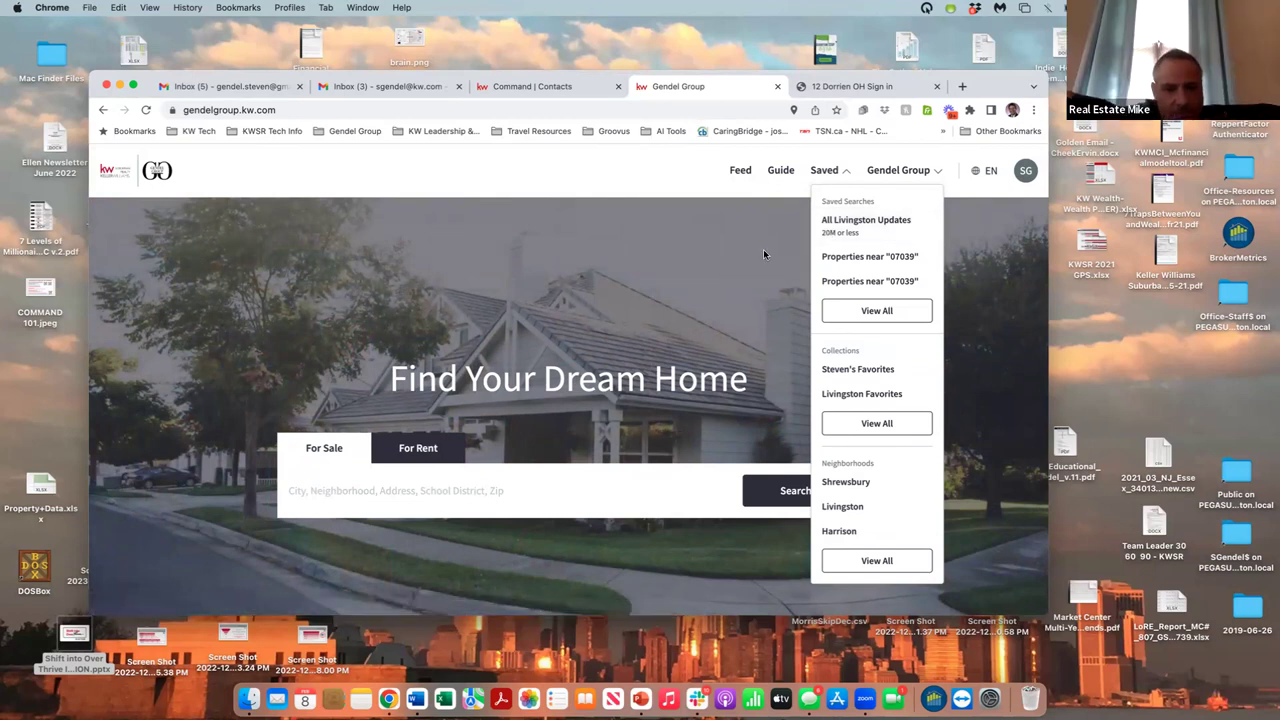
- Load the All Livingston Updates saved search, return to the site home page, and launch Microsoft Word
{"action": "left_click", "coordinate": [851, 226]}
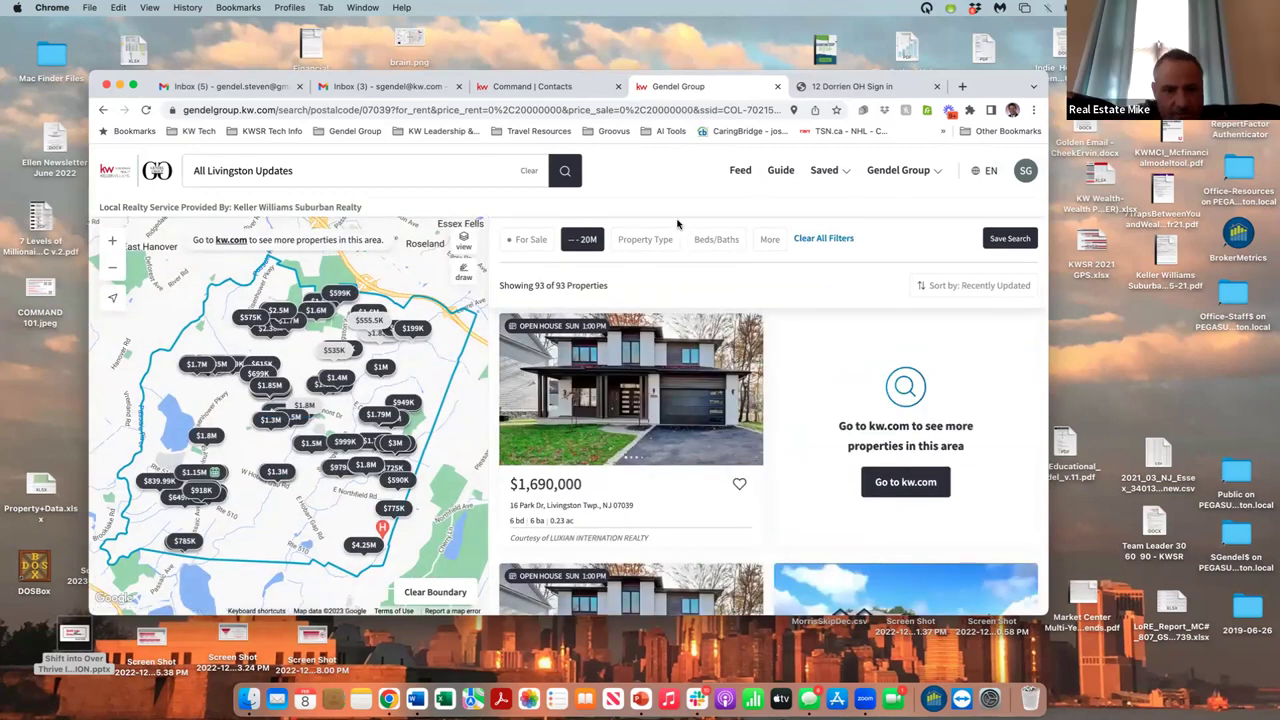
{"action": "left_click", "coordinate": [148, 161]}
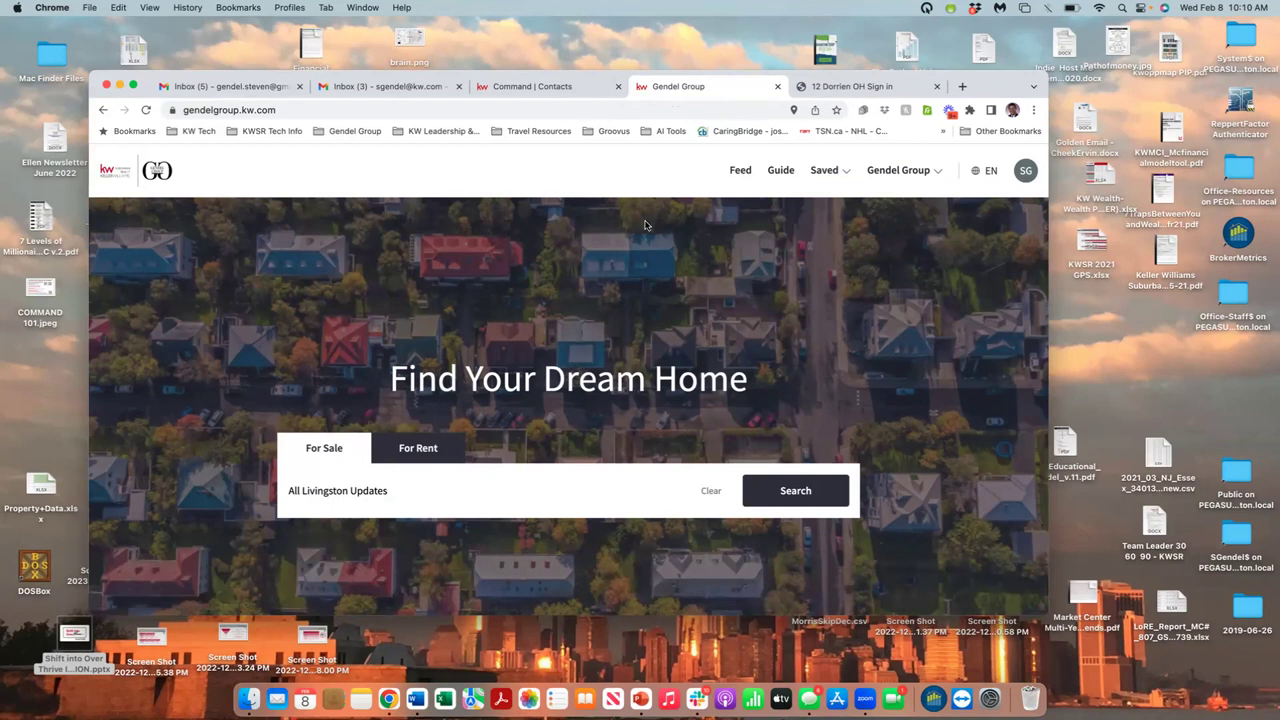
{"action": "scroll", "coordinate": [390, 598], "scroll_direction": "down", "scroll_amount": 1}
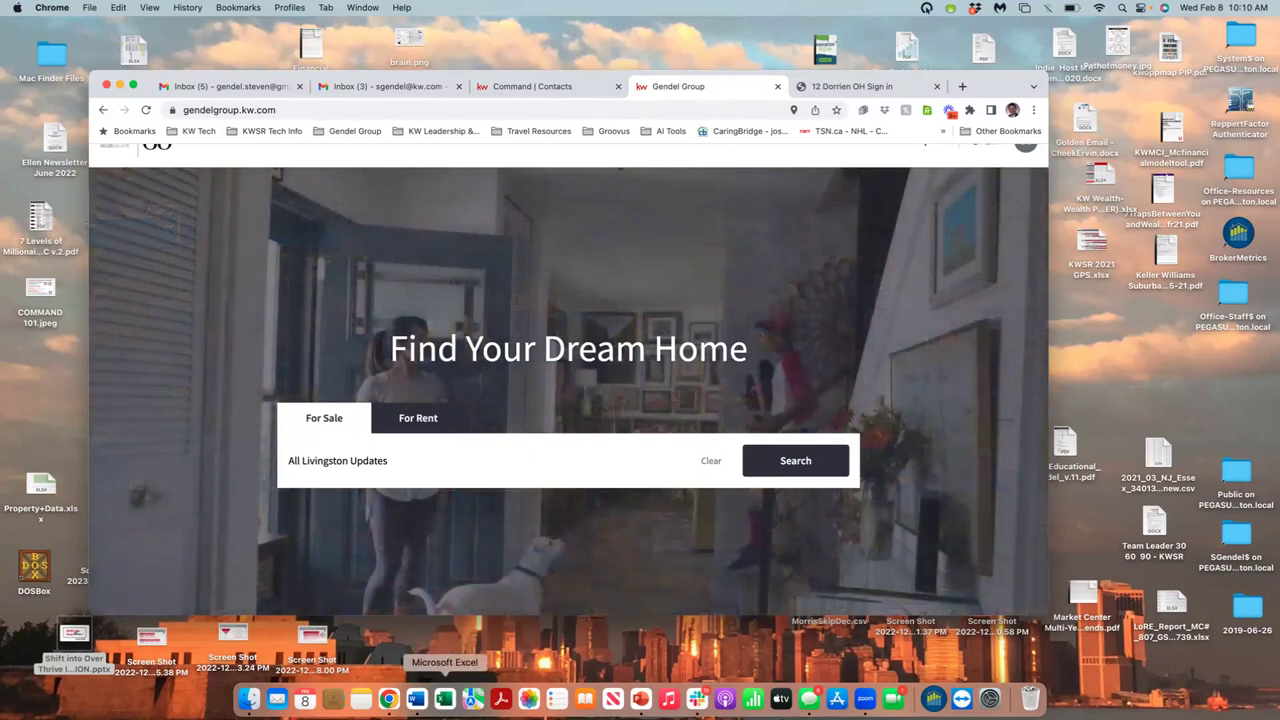
{"action": "left_click", "coordinate": [416, 699]}
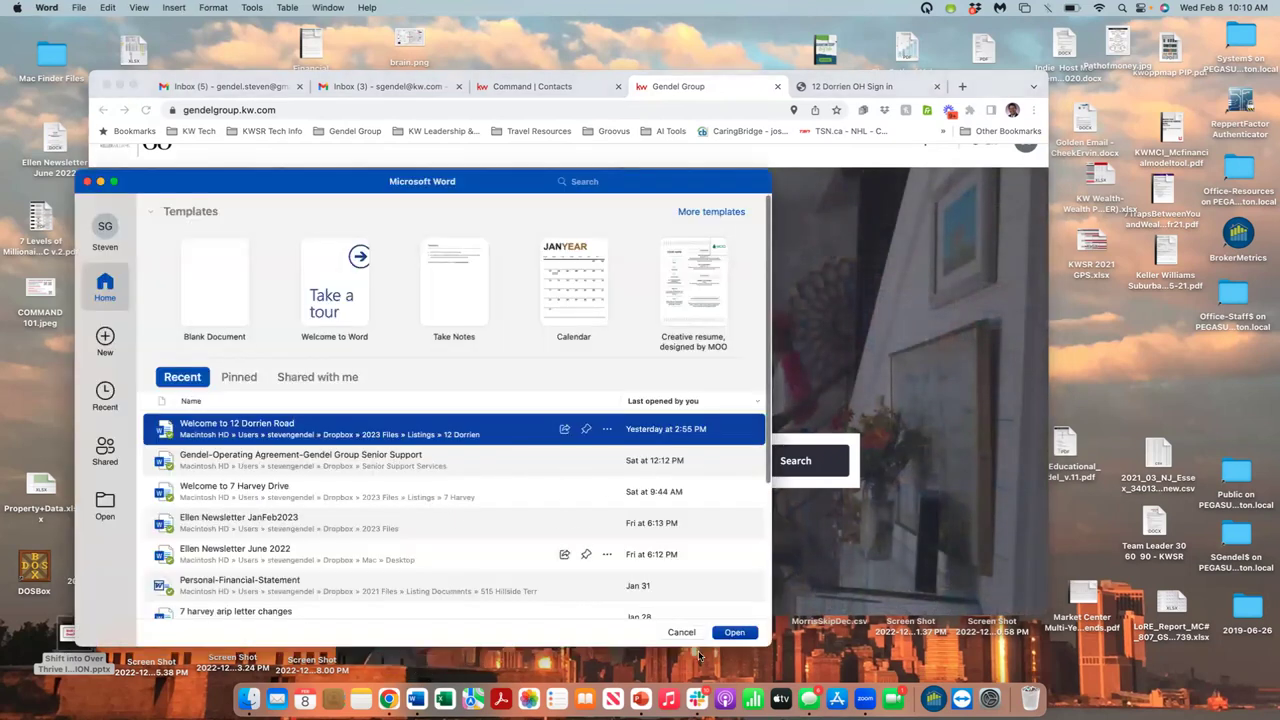
{"action": "left_click", "coordinate": [734, 633]}
{"action": "scroll", "coordinate": [647, 480], "scroll_direction": "down", "scroll_amount": 3}
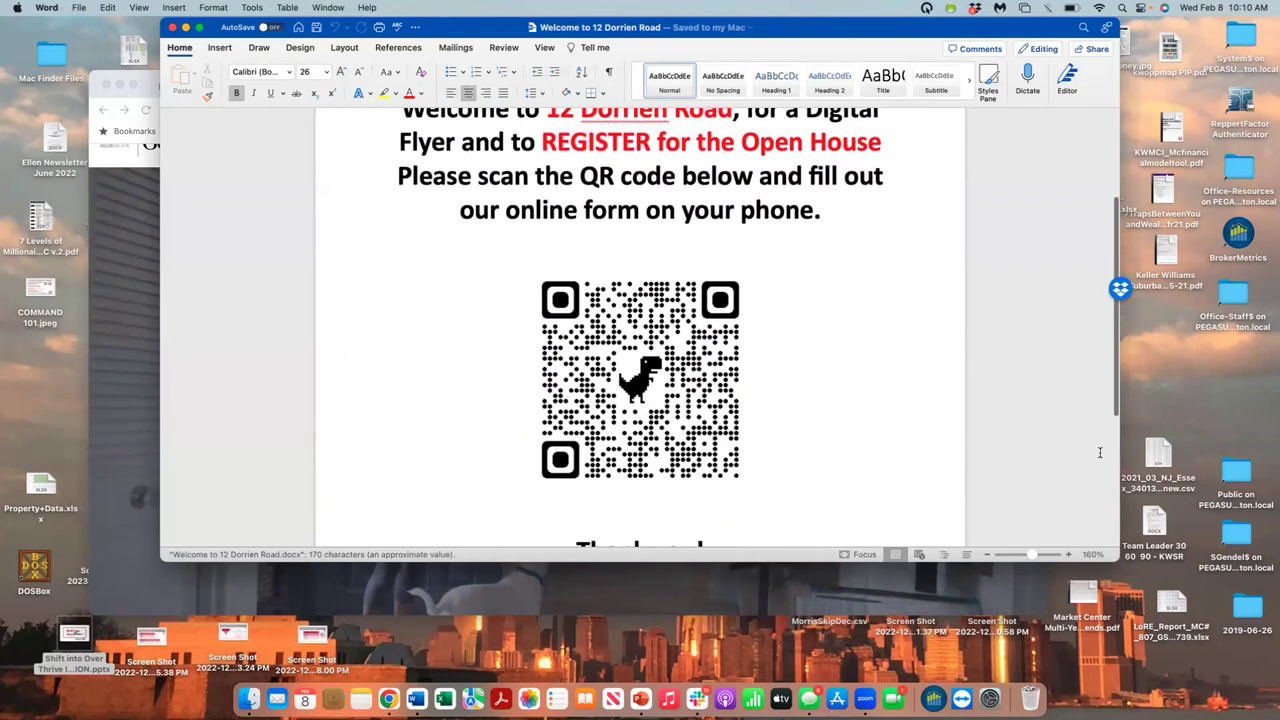
{"action": "left_click_drag", "start_coordinate": [1113, 560], "coordinate": [1119, 680]}
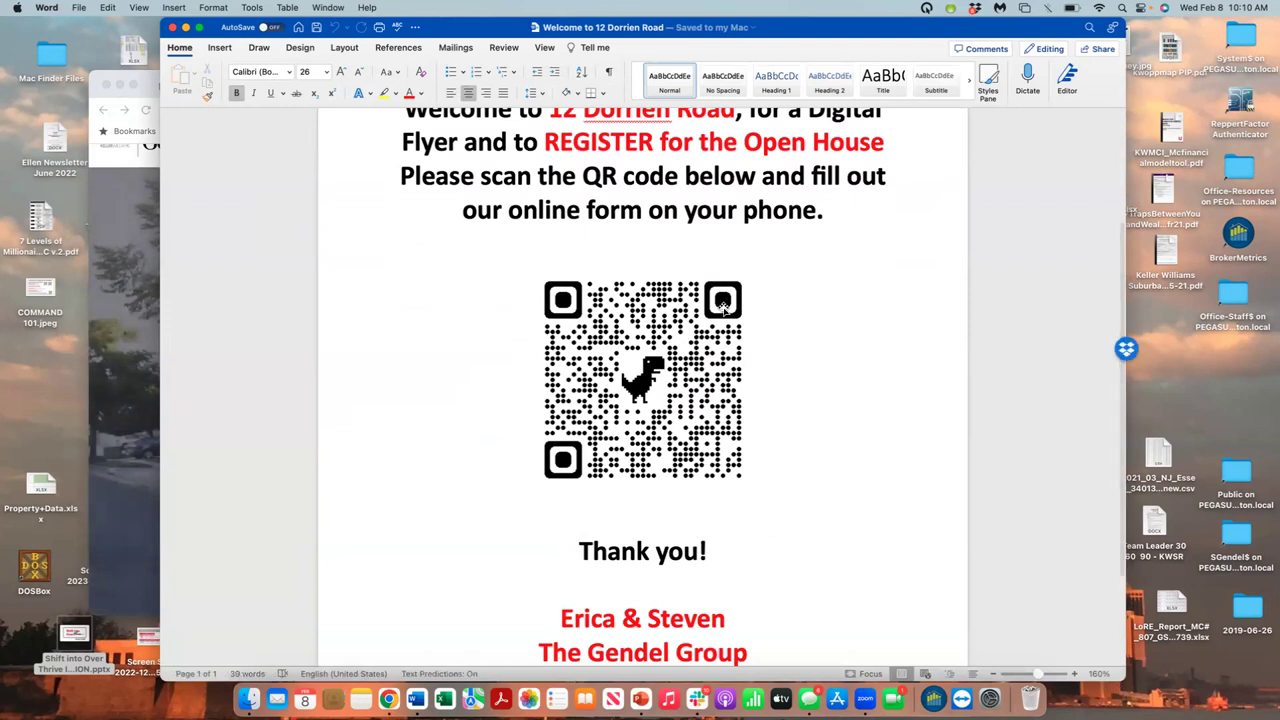
{"action": "scroll", "coordinate": [724, 307], "scroll_direction": "up", "scroll_amount": 2}
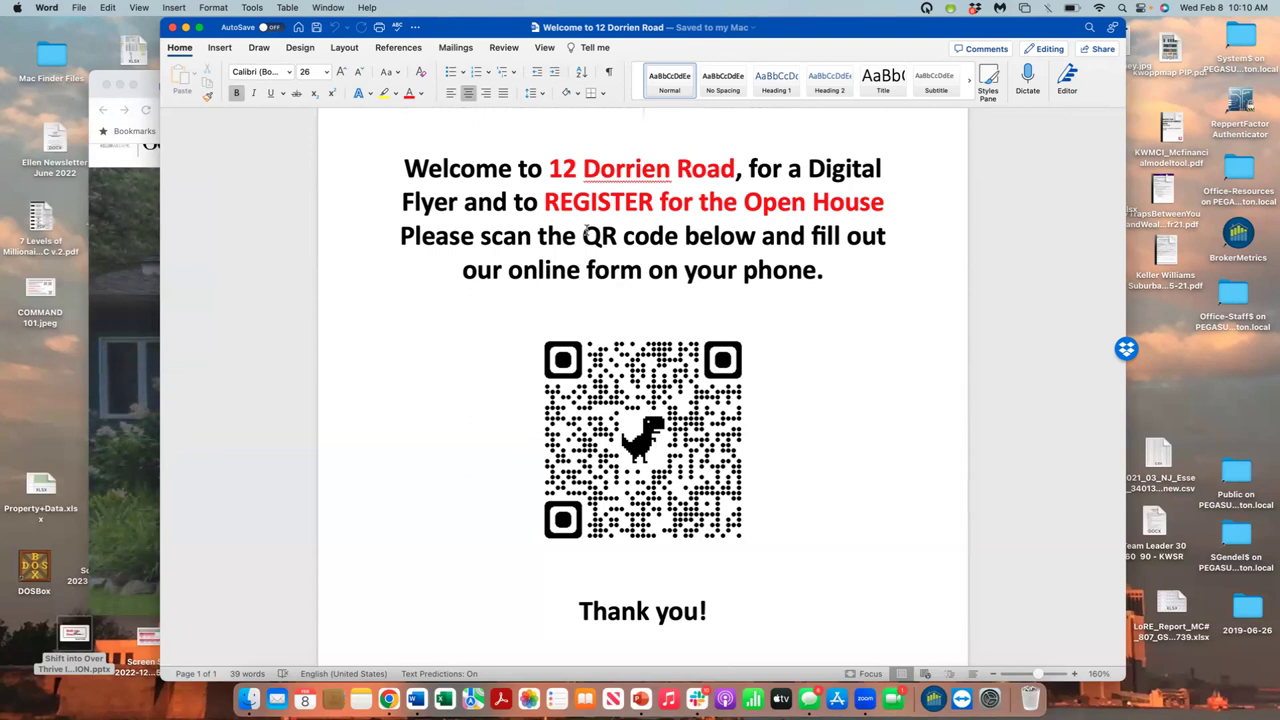
{"action": "left_click", "coordinate": [152, 386]}
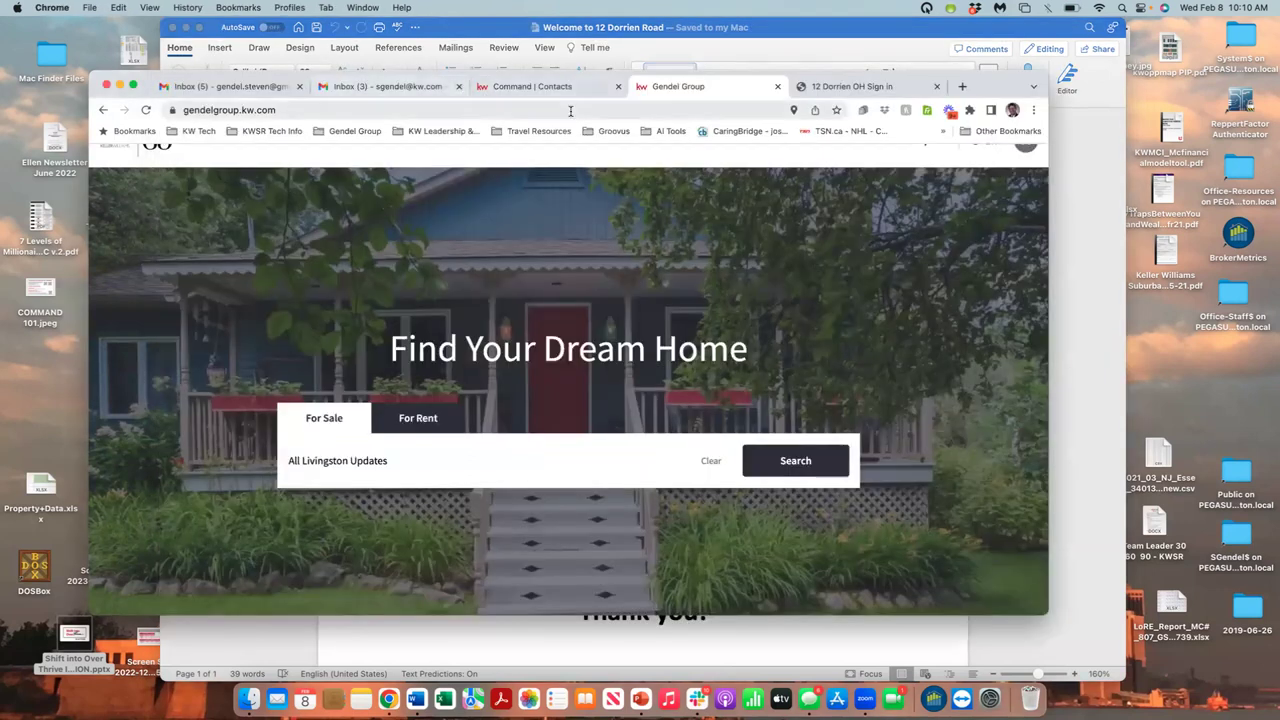
{"action": "left_click", "coordinate": [820, 90]}
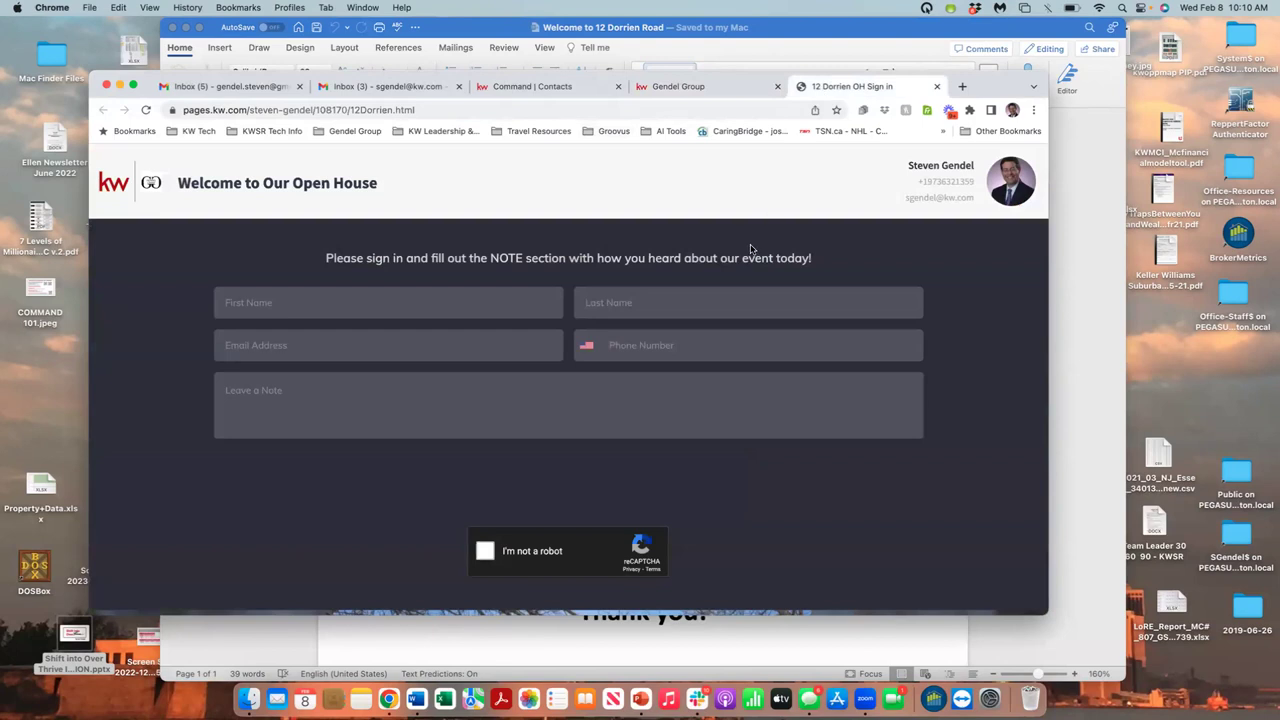
{"action": "scroll", "coordinate": [751, 248], "scroll_direction": "down", "scroll_amount": 2}
{"action": "scroll", "coordinate": [751, 248], "scroll_direction": "down", "scroll_amount": 5}
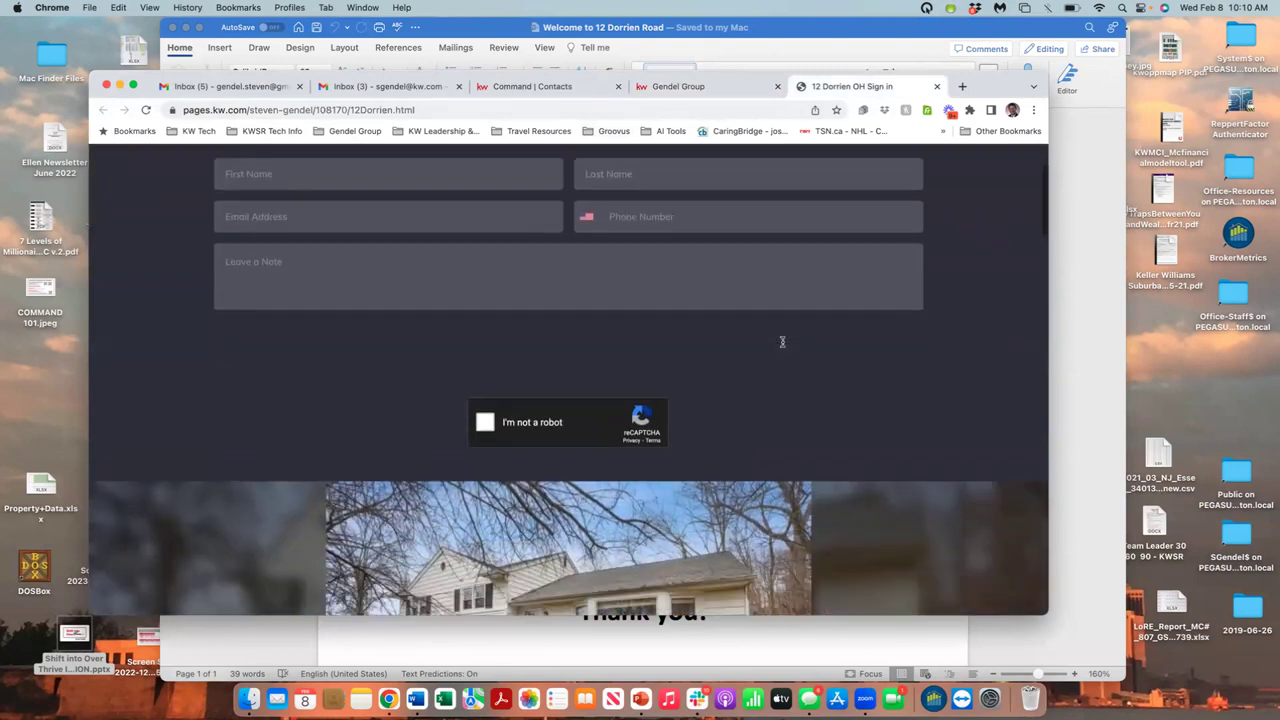
{"action": "scroll", "coordinate": [783, 346], "scroll_direction": "down", "scroll_amount": 4}
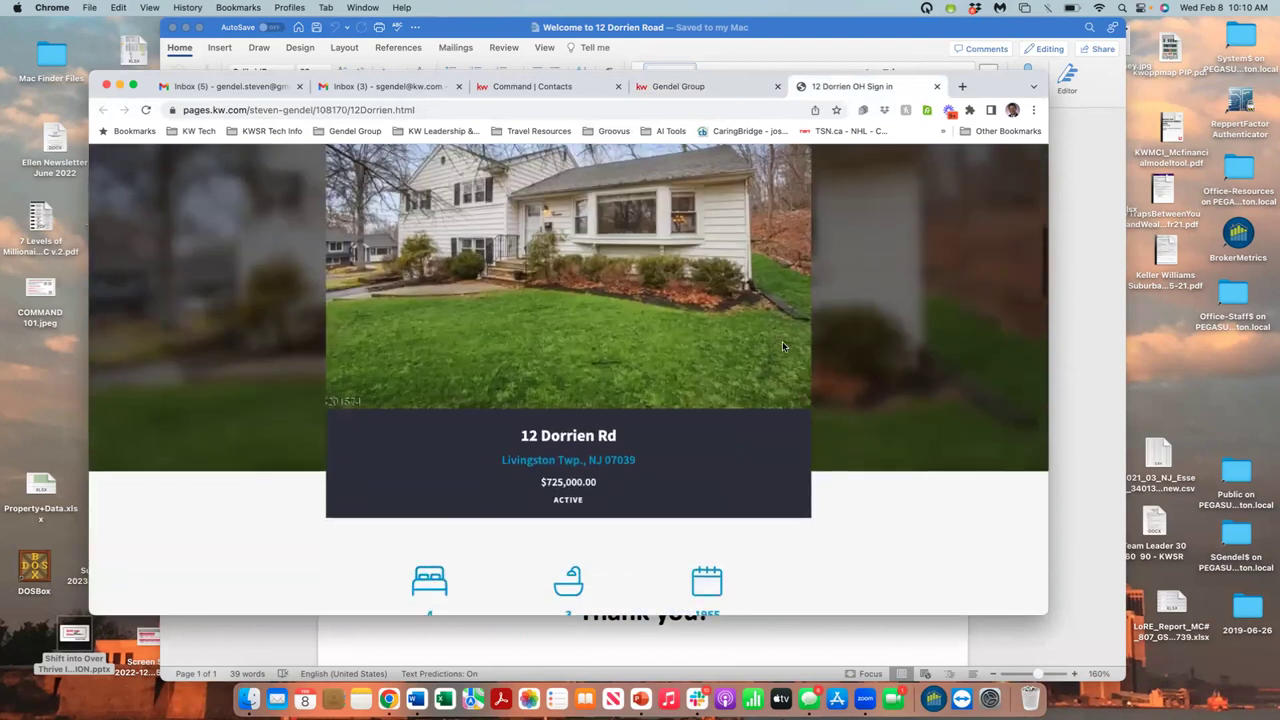
{"action": "scroll", "coordinate": [782, 346], "scroll_direction": "down", "scroll_amount": 5}
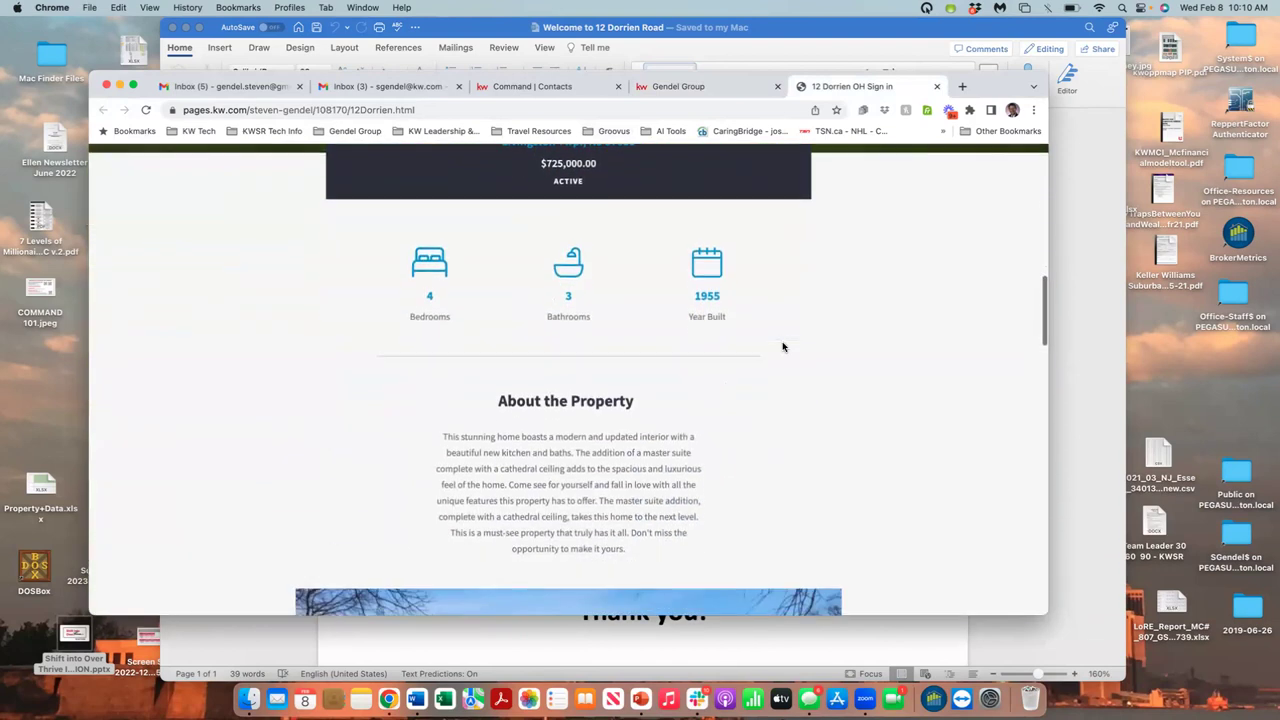
{"action": "scroll", "coordinate": [783, 346], "scroll_direction": "down", "scroll_amount": 6}
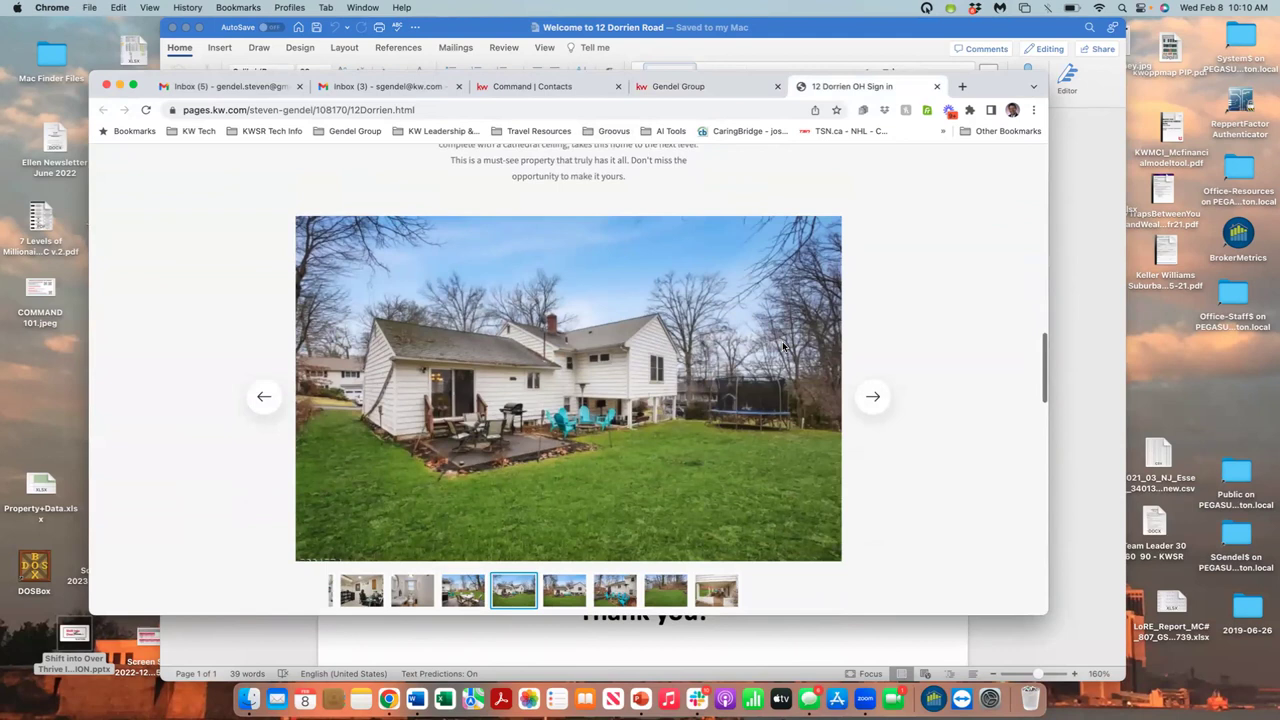
{"action": "scroll", "coordinate": [783, 346], "scroll_direction": "down", "scroll_amount": 5}
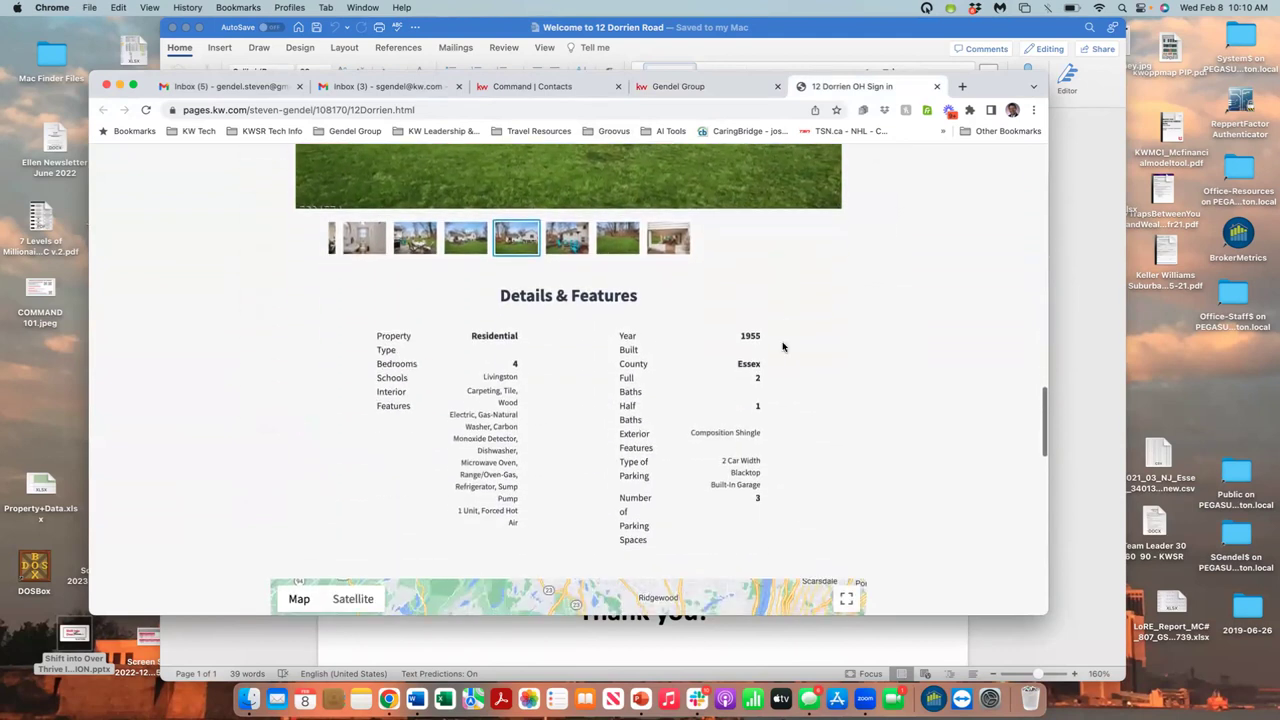
{"action": "scroll", "coordinate": [783, 346], "scroll_direction": "down", "scroll_amount": 4}
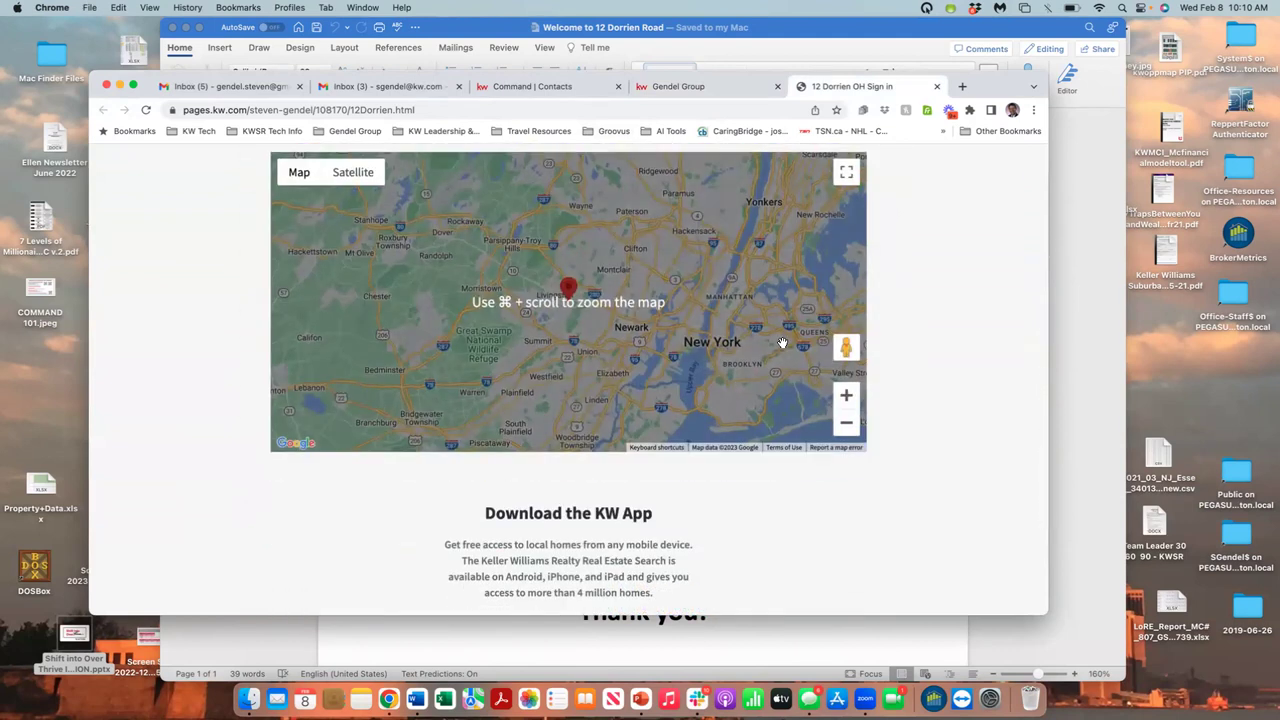
{"action": "scroll", "coordinate": [783, 343], "scroll_direction": "down", "scroll_amount": 1}
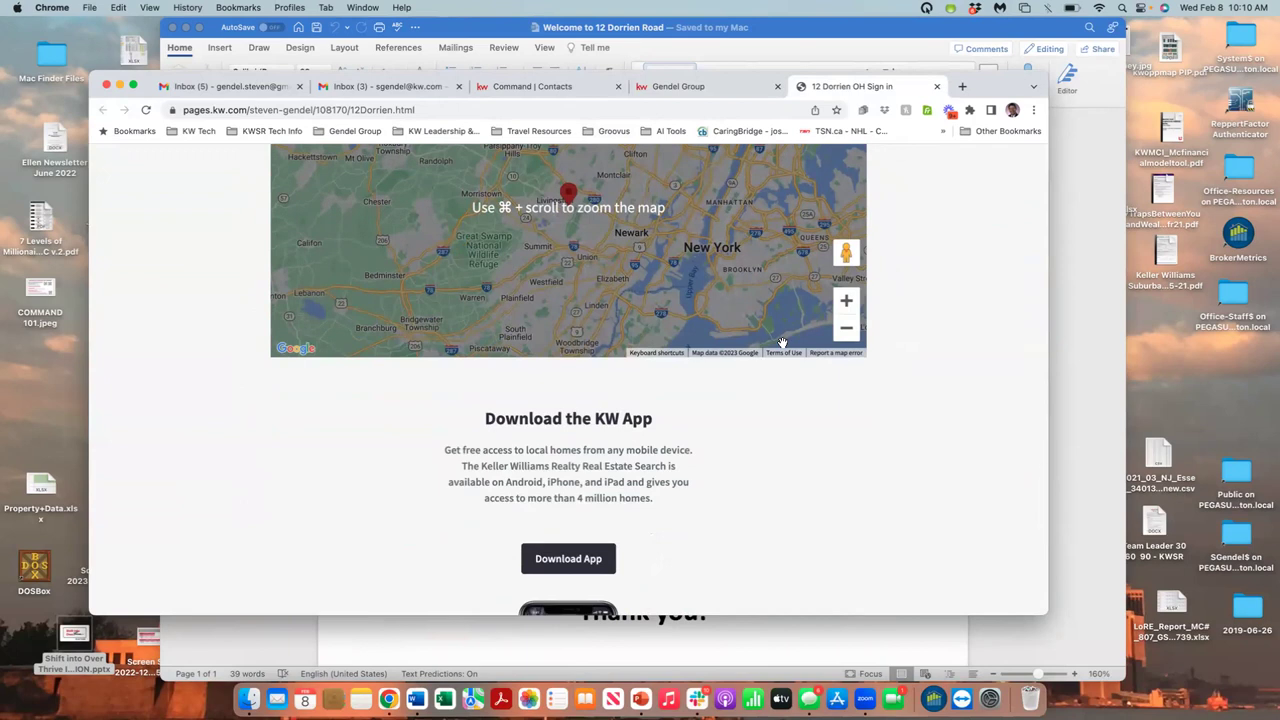
{"action": "scroll", "coordinate": [783, 343], "scroll_direction": "down", "scroll_amount": 4}
{"action": "scroll", "coordinate": [783, 345], "scroll_direction": "up", "scroll_amount": 8}
{"action": "scroll", "coordinate": [783, 346], "scroll_direction": "up", "scroll_amount": 10}
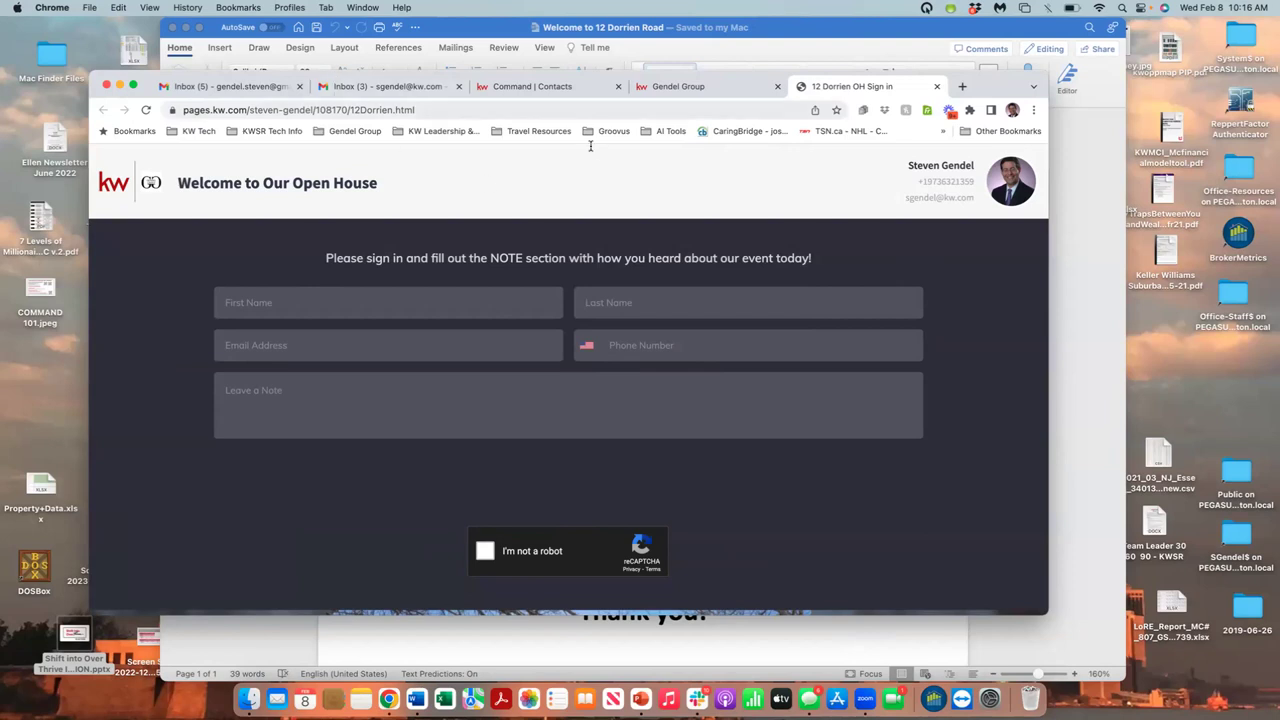
- Filter the team's Contacts list by the lead's name, leaving the one contact tagged OP and F&G
{"action": "left_click", "coordinate": [580, 90]}
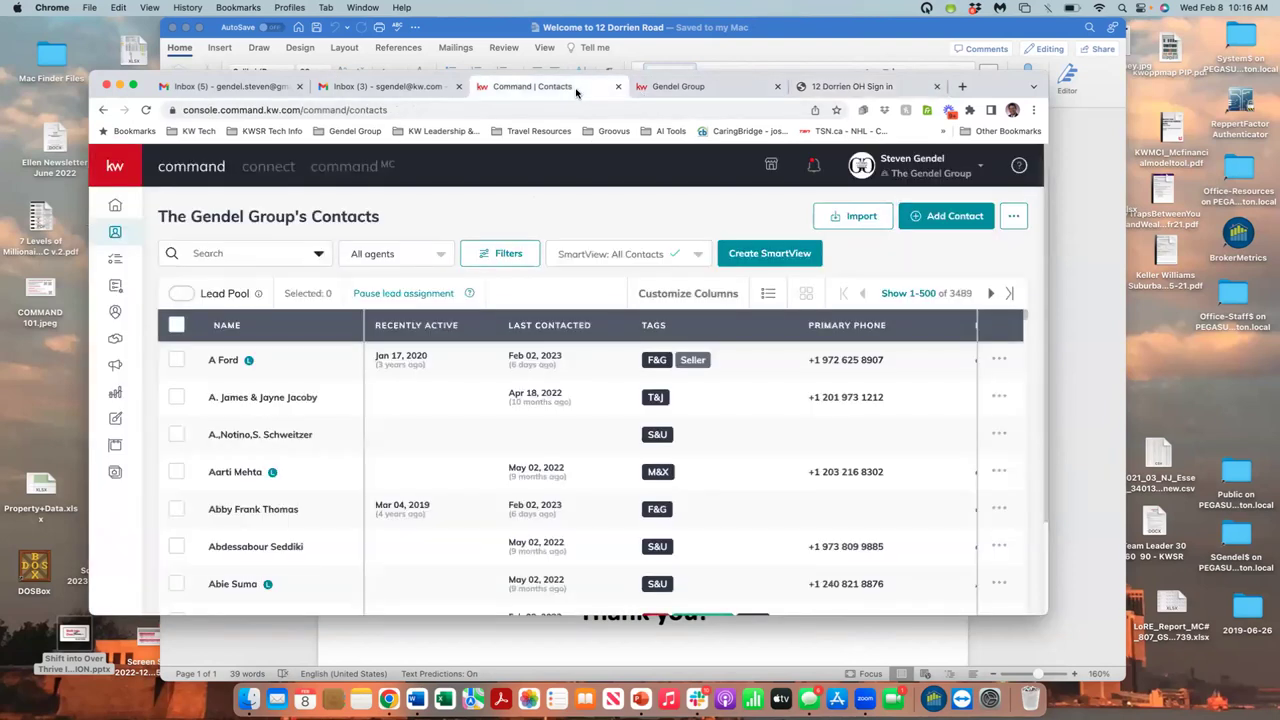
{"action": "left_click", "coordinate": [294, 255]}
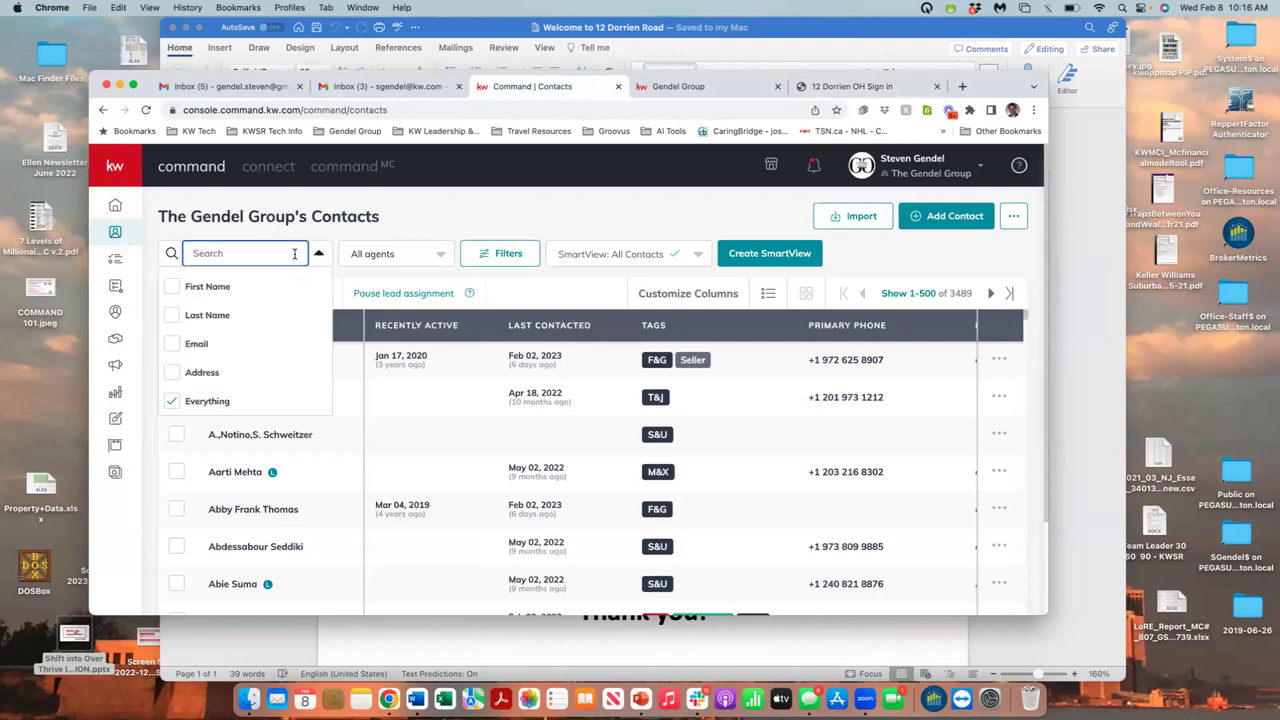
{"action": "type", "text": "Steven GE"}
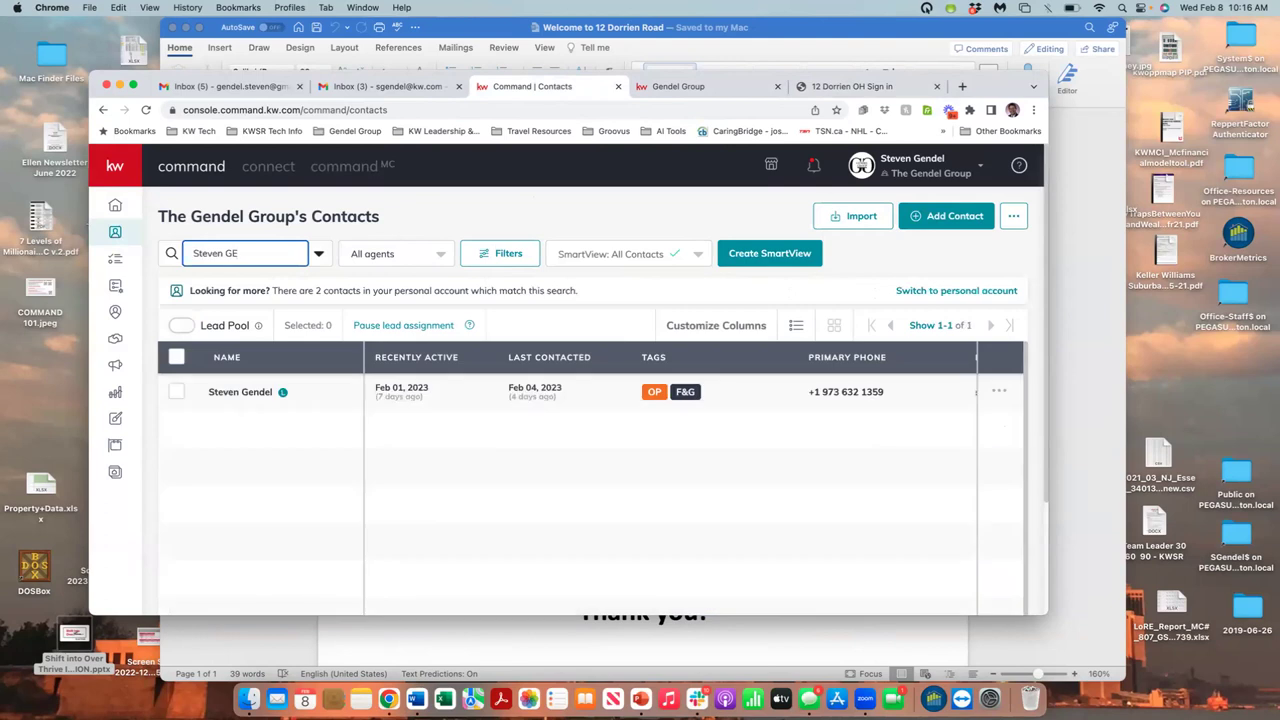
{"action": "left_click", "coordinate": [240, 392]}
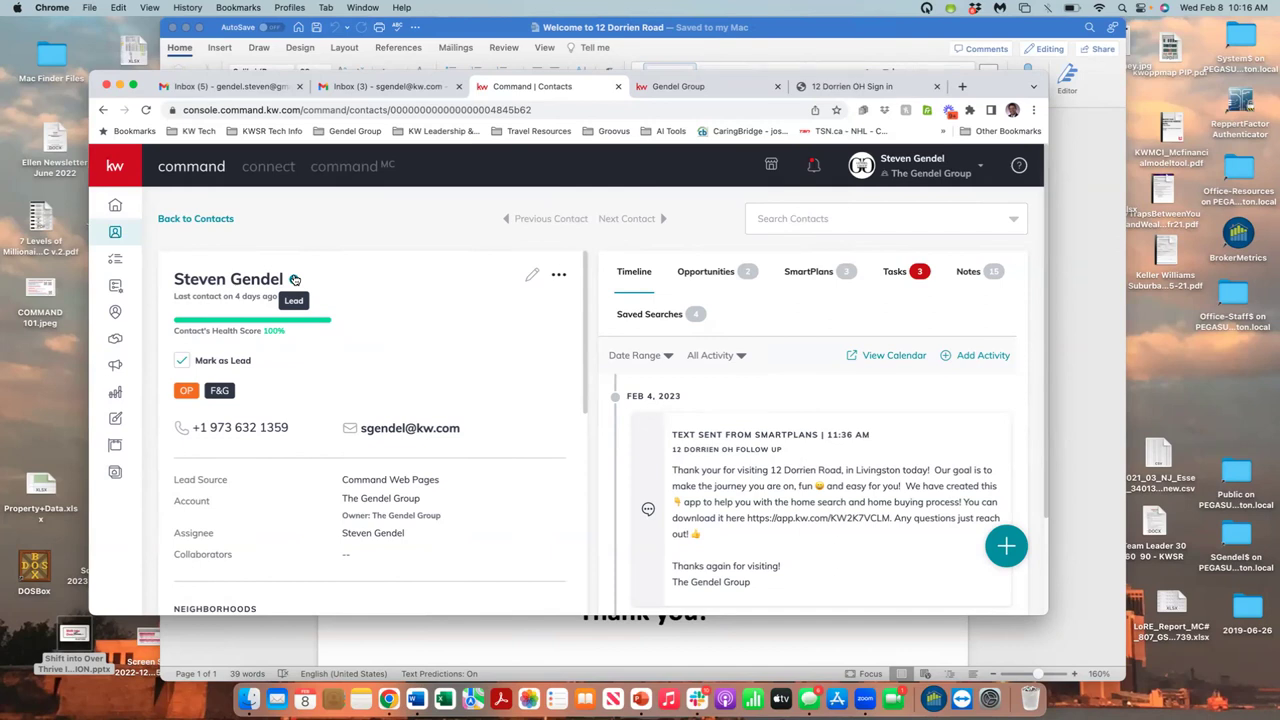
{"action": "scroll", "coordinate": [294, 279], "scroll_direction": "down", "scroll_amount": 2}
{"action": "scroll", "coordinate": [294, 278], "scroll_direction": "up", "scroll_amount": 2}
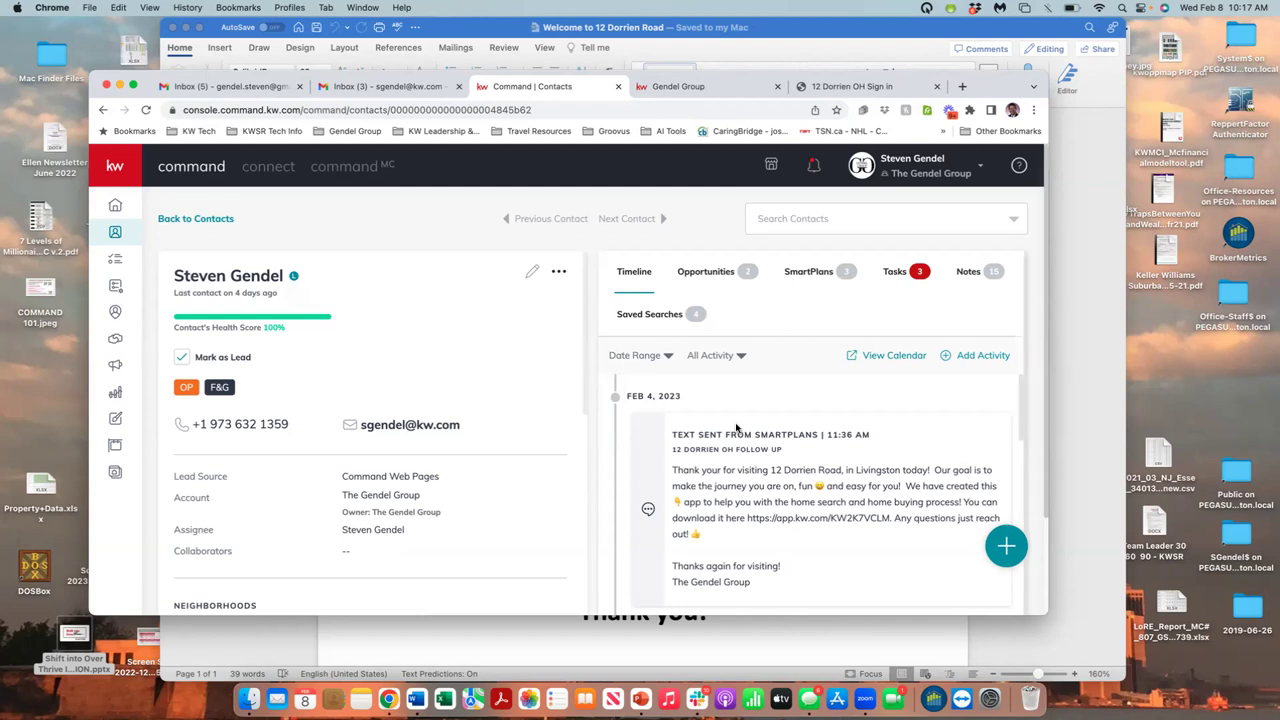
{"action": "scroll", "coordinate": [799, 453], "scroll_direction": "down", "scroll_amount": 2}
{"action": "scroll", "coordinate": [799, 453], "scroll_direction": "down", "scroll_amount": 1}
{"action": "scroll", "coordinate": [820, 440], "scroll_direction": "up", "scroll_amount": 1}
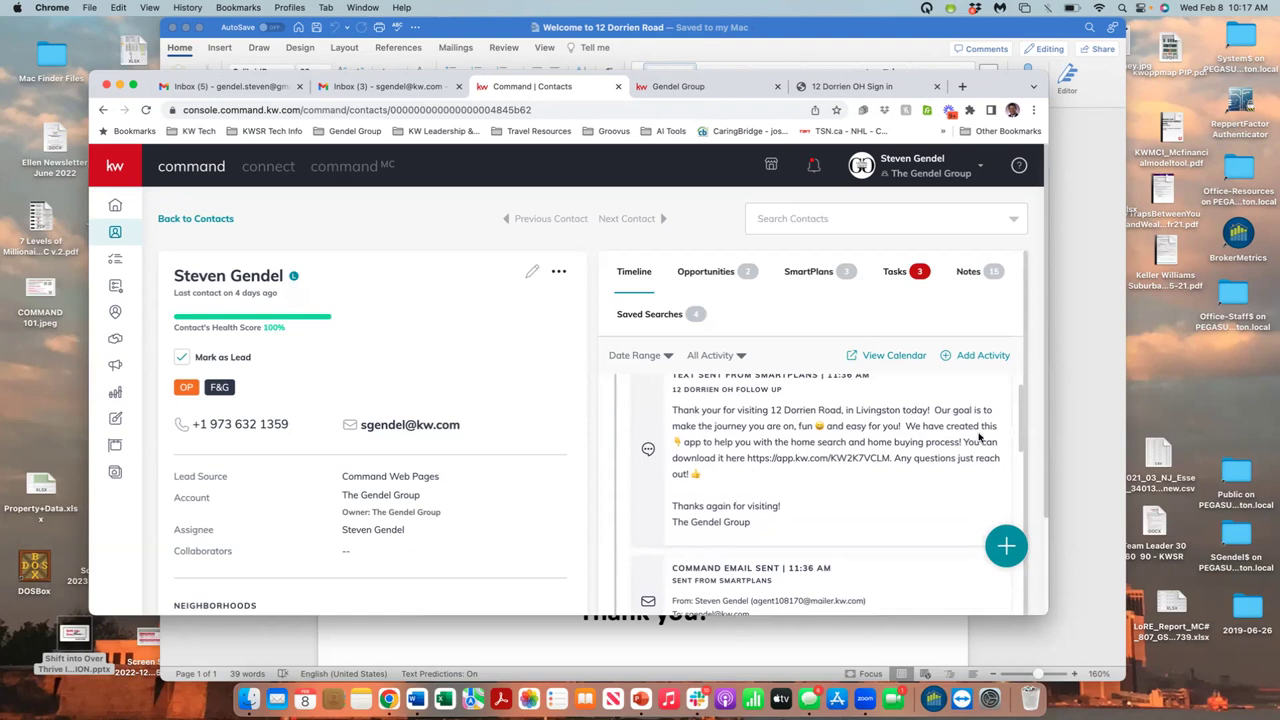
{"action": "scroll", "coordinate": [976, 440], "scroll_direction": "down", "scroll_amount": 1}
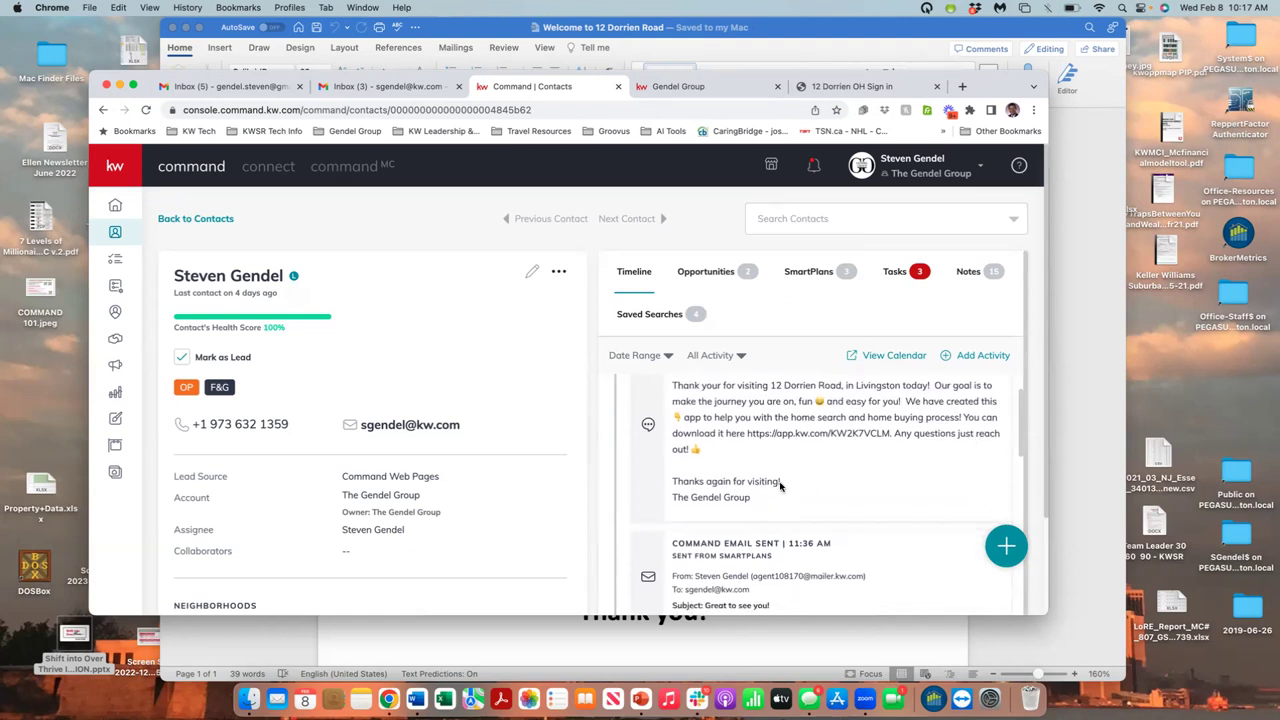
{"action": "scroll", "coordinate": [782, 488], "scroll_direction": "down", "scroll_amount": 4}
{"action": "scroll", "coordinate": [780, 487], "scroll_direction": "up", "scroll_amount": 3}
{"action": "scroll", "coordinate": [780, 487], "scroll_direction": "up", "scroll_amount": 5}
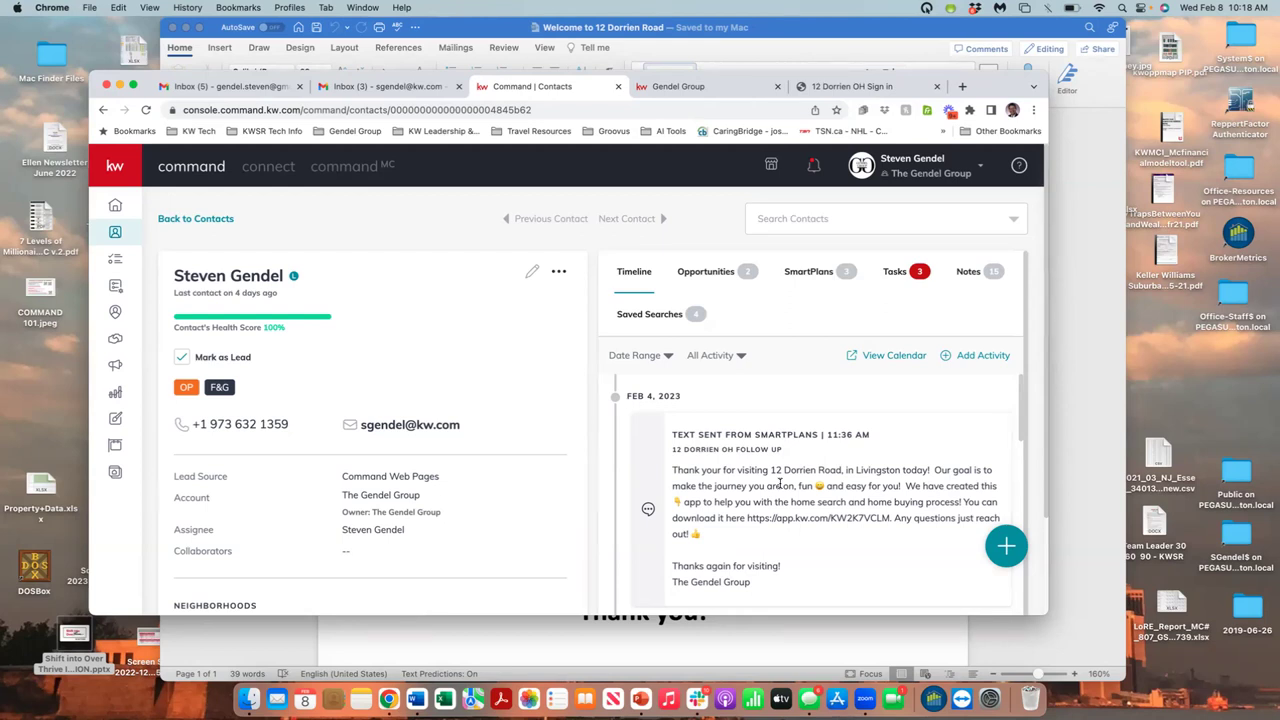
- Load answers.kw.com in a new Chrome tab
{"action": "left_click", "coordinate": [963, 89]}
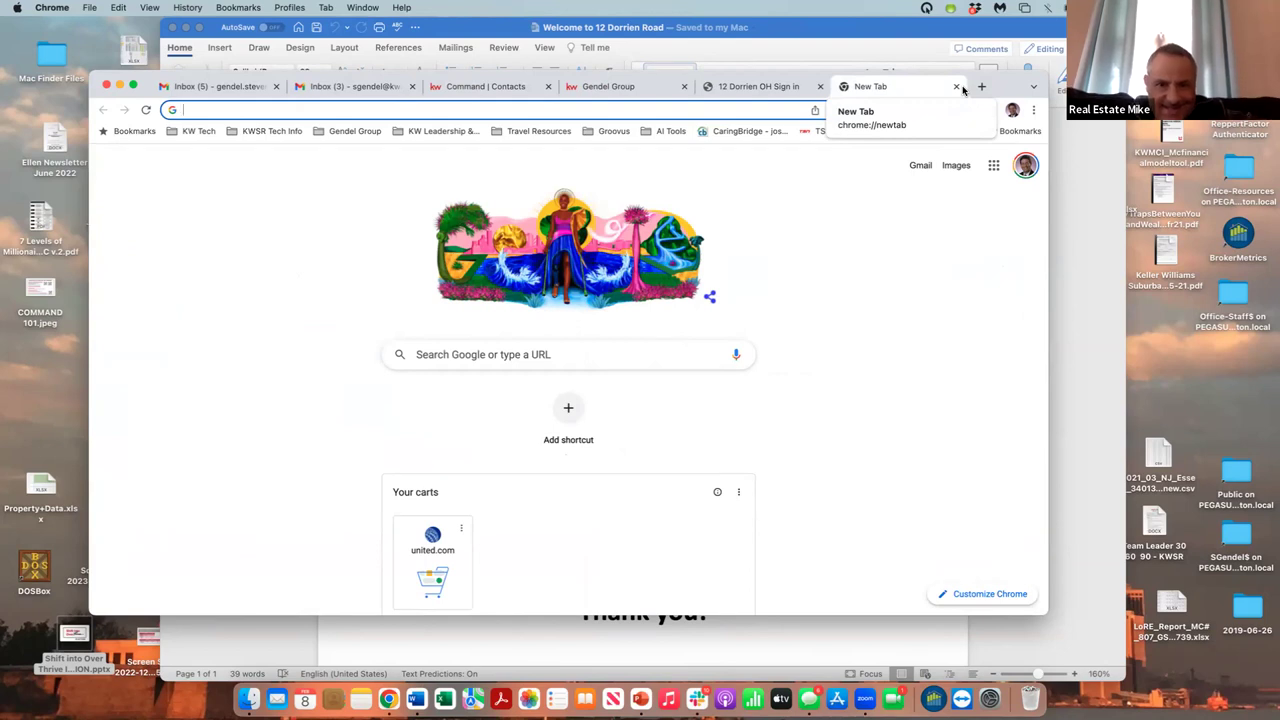
{"action": "type", "text": "answers.kw.com"}
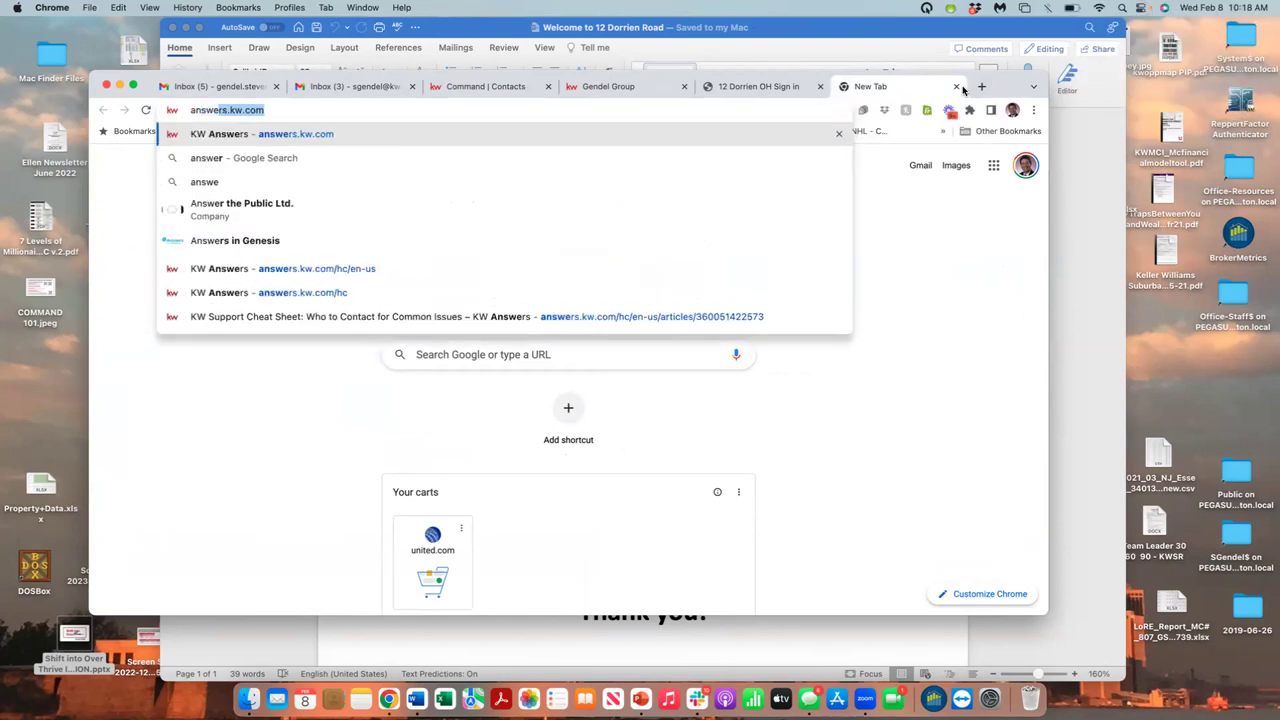
{"action": "key", "text": "Return"}
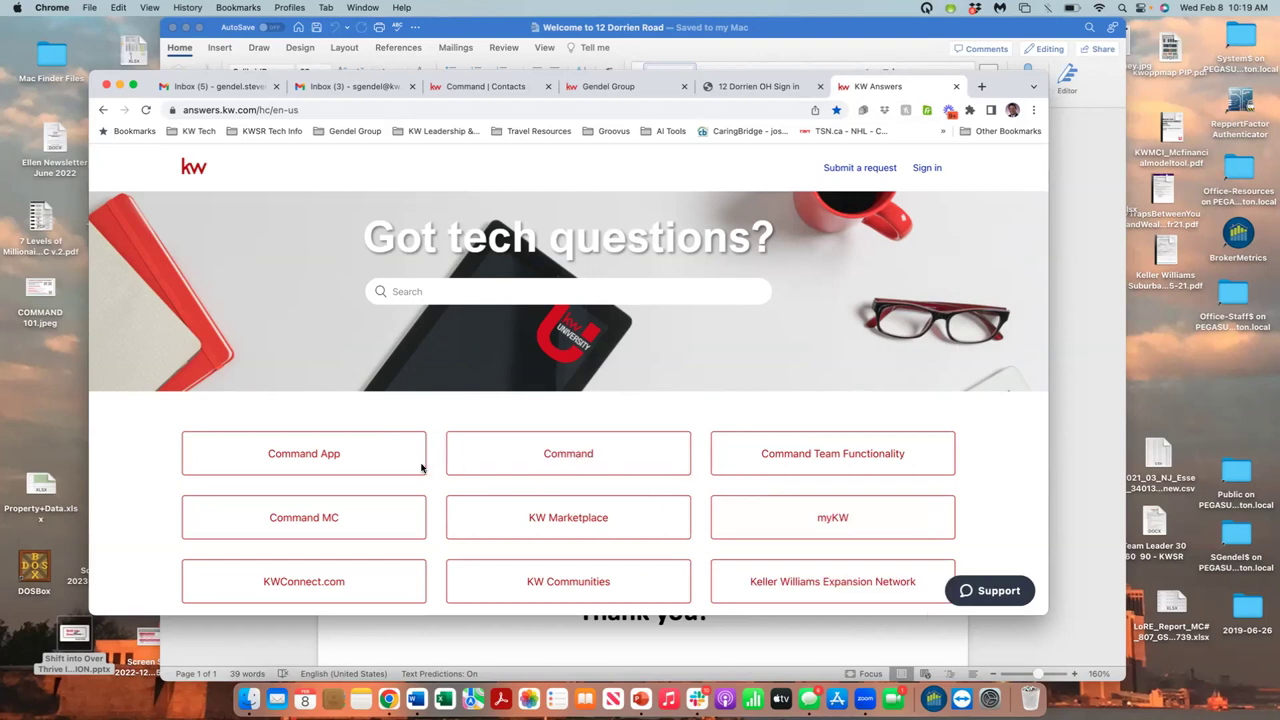
- Open the 'Add a Lead or Contact in the Command App' article from the Command App category
{"action": "left_click", "coordinate": [367, 466]}
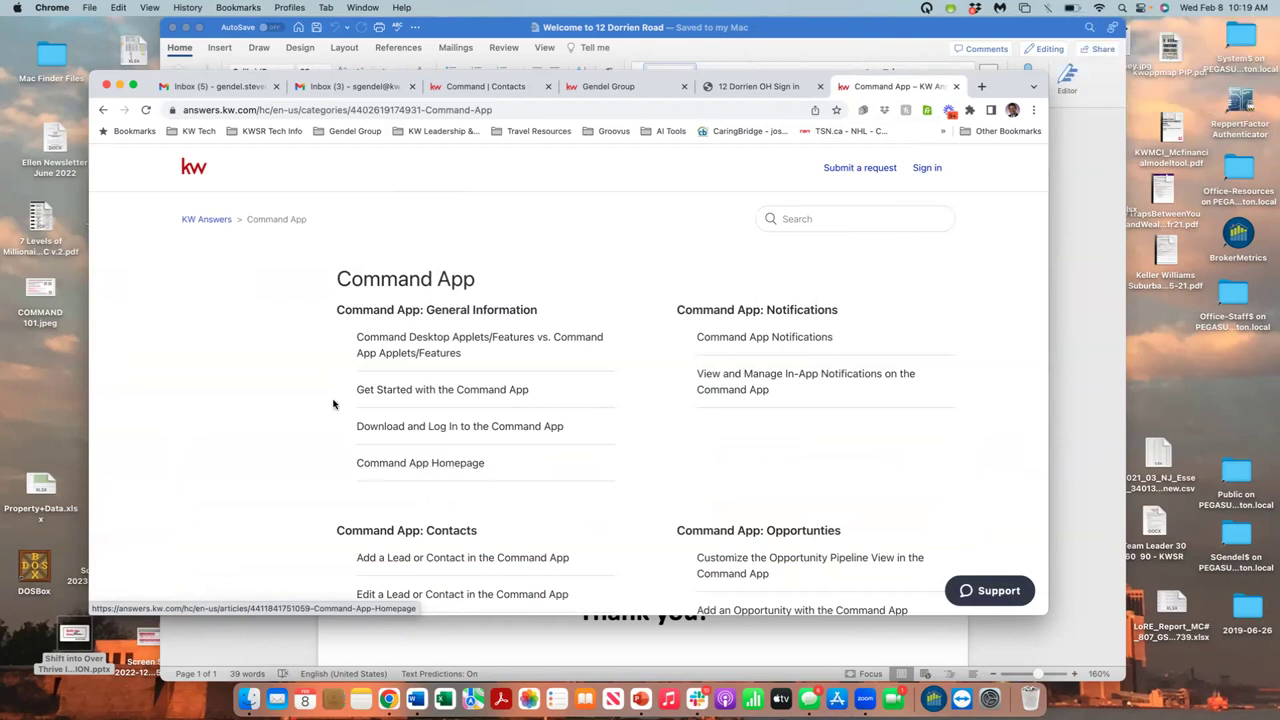
{"action": "scroll", "coordinate": [331, 410], "scroll_direction": "down", "scroll_amount": 3}
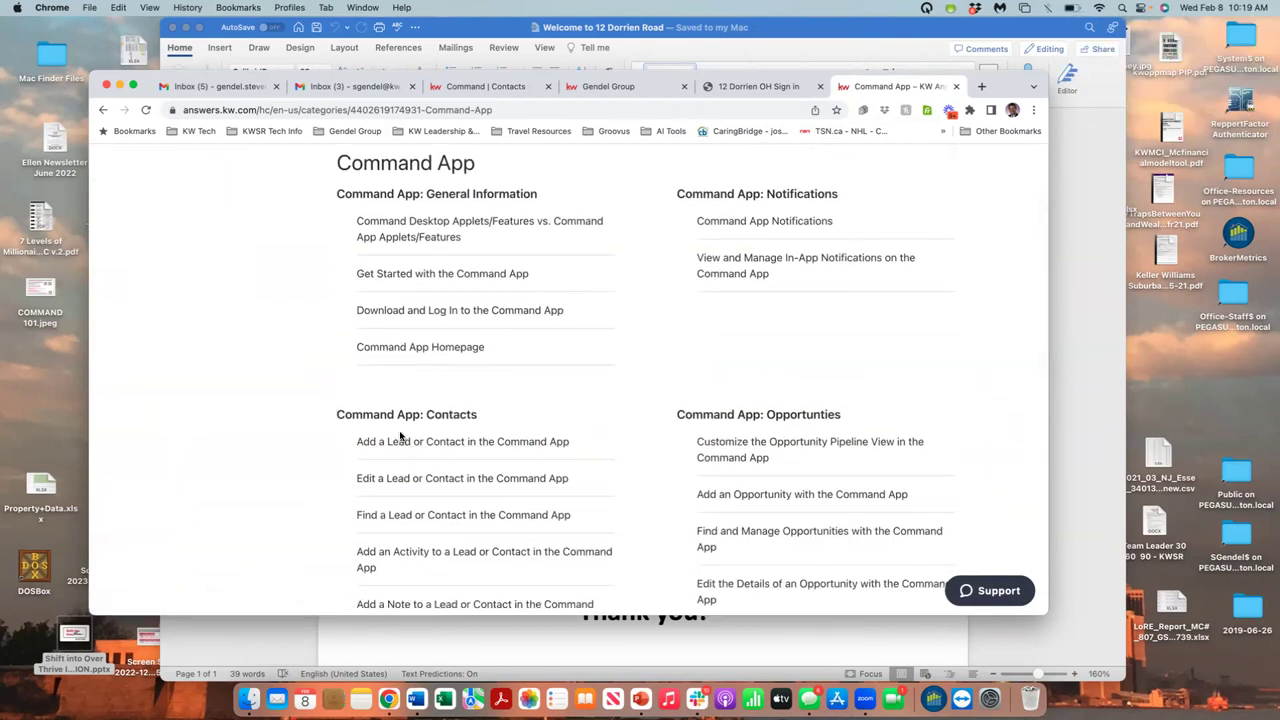
{"action": "left_click", "coordinate": [402, 442]}
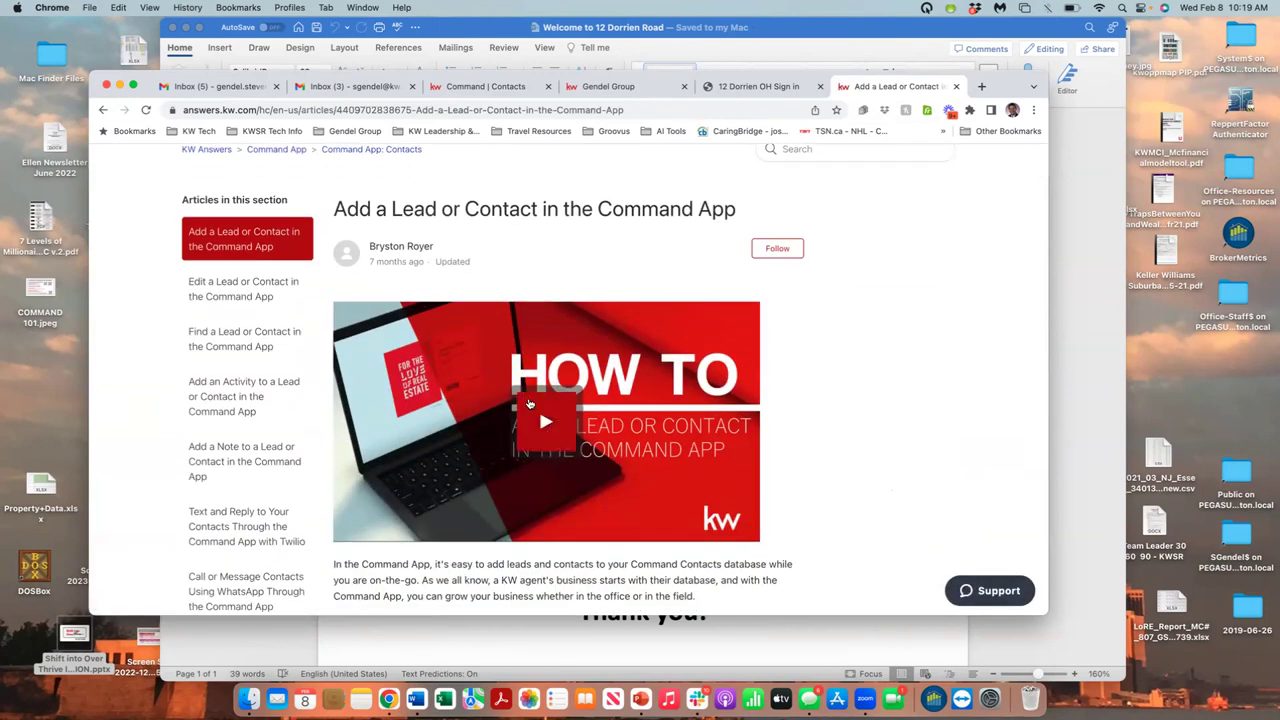
- Read down the article through its Mark As Lead and Tags sections
{"action": "scroll", "coordinate": [530, 403], "scroll_direction": "down", "scroll_amount": 8}
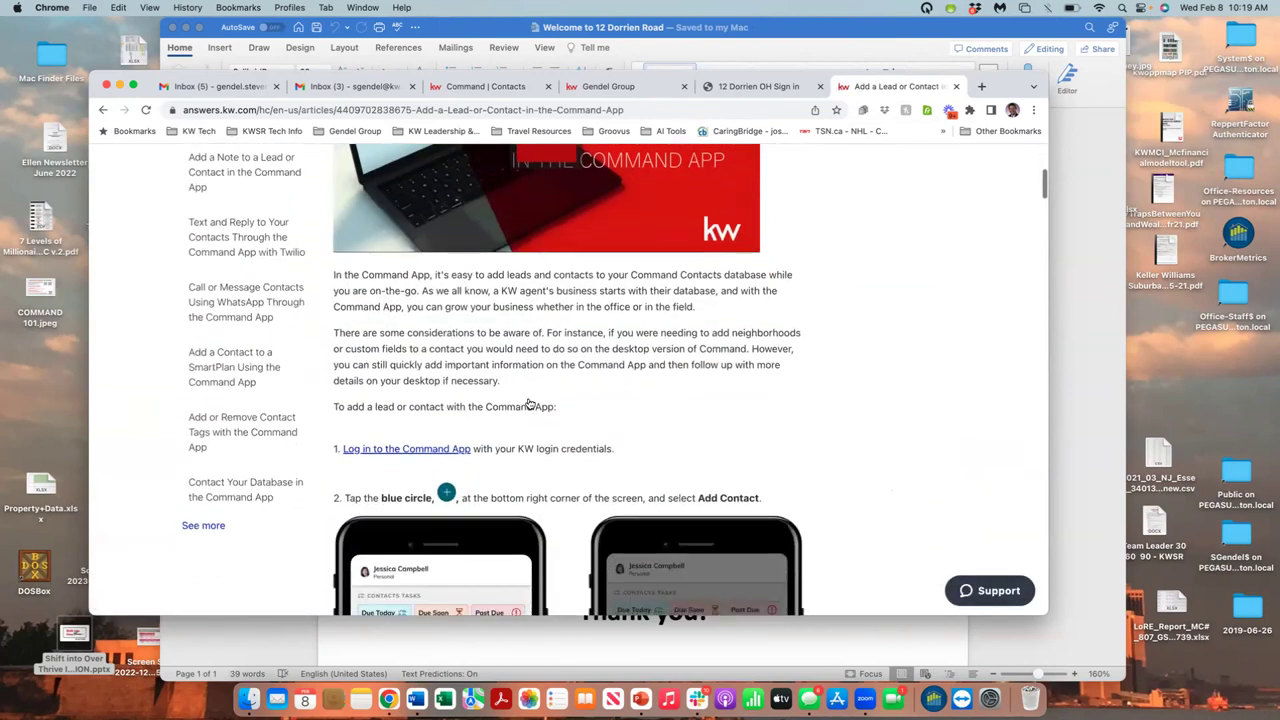
{"action": "scroll", "coordinate": [530, 403], "scroll_direction": "down", "scroll_amount": 3}
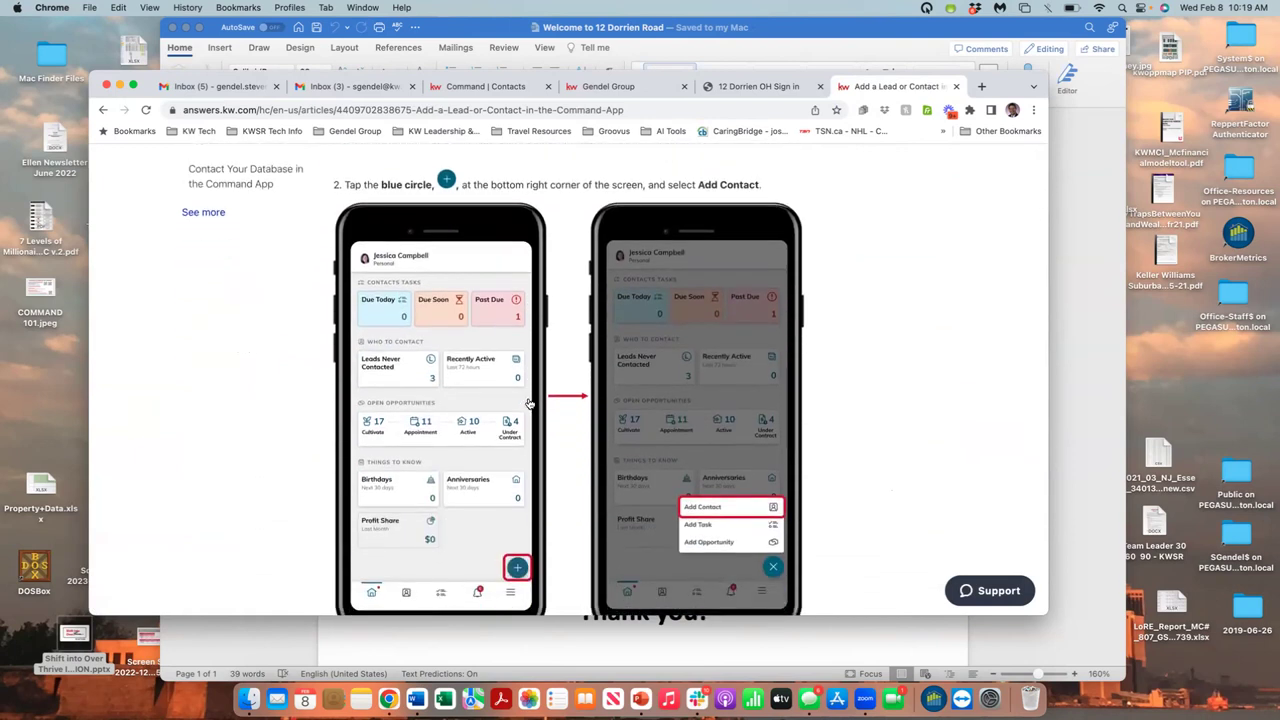
{"action": "scroll", "coordinate": [530, 403], "scroll_direction": "down", "scroll_amount": 10}
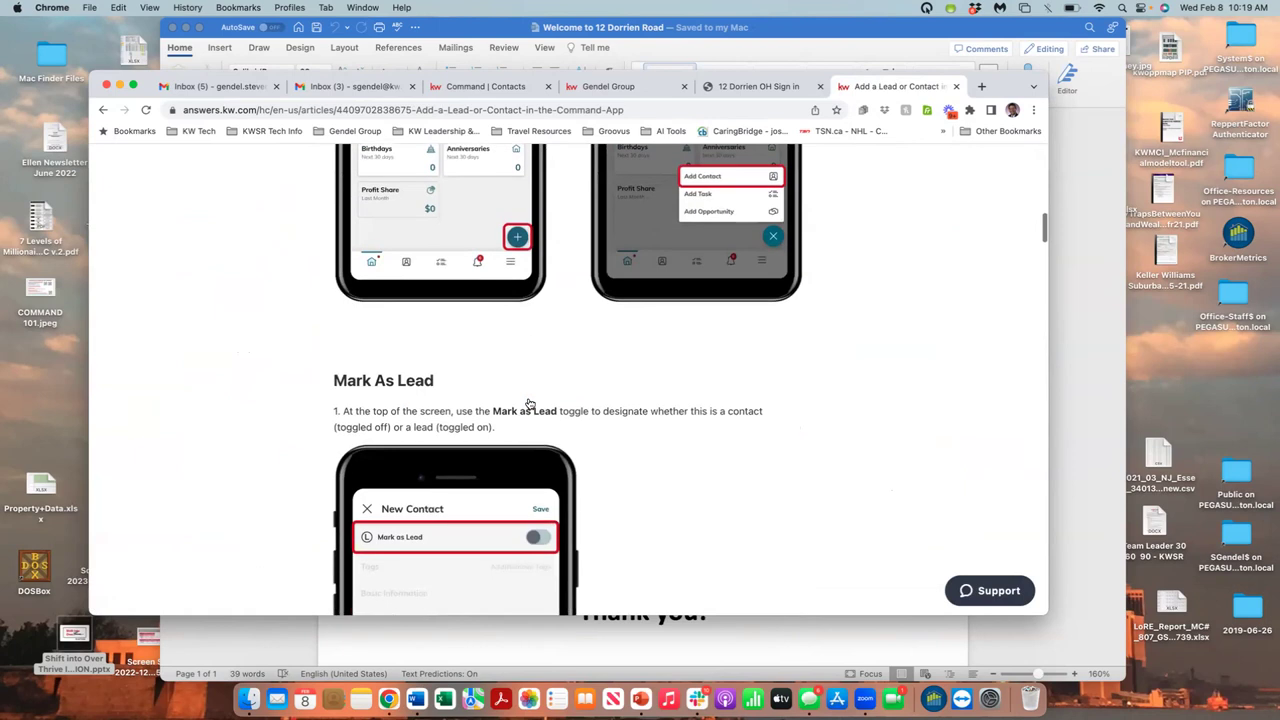
{"action": "scroll", "coordinate": [530, 403], "scroll_direction": "down", "scroll_amount": 10}
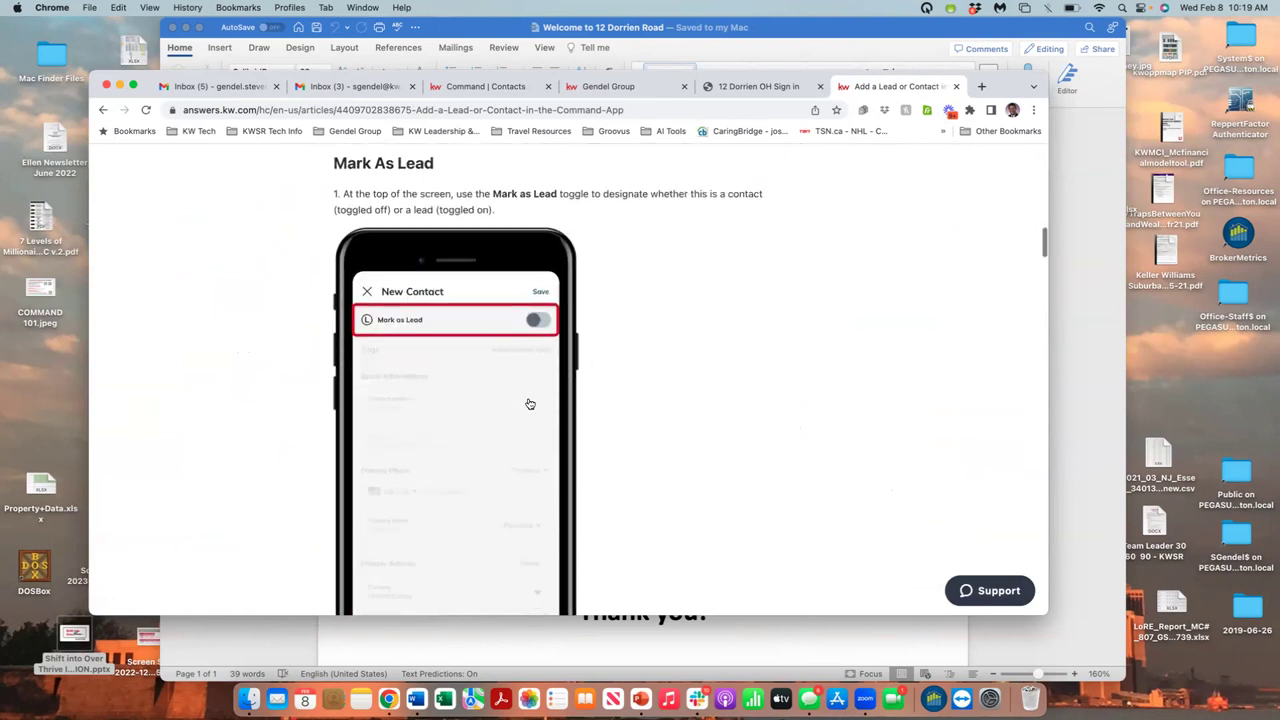
{"action": "scroll", "coordinate": [530, 403], "scroll_direction": "down", "scroll_amount": 7}
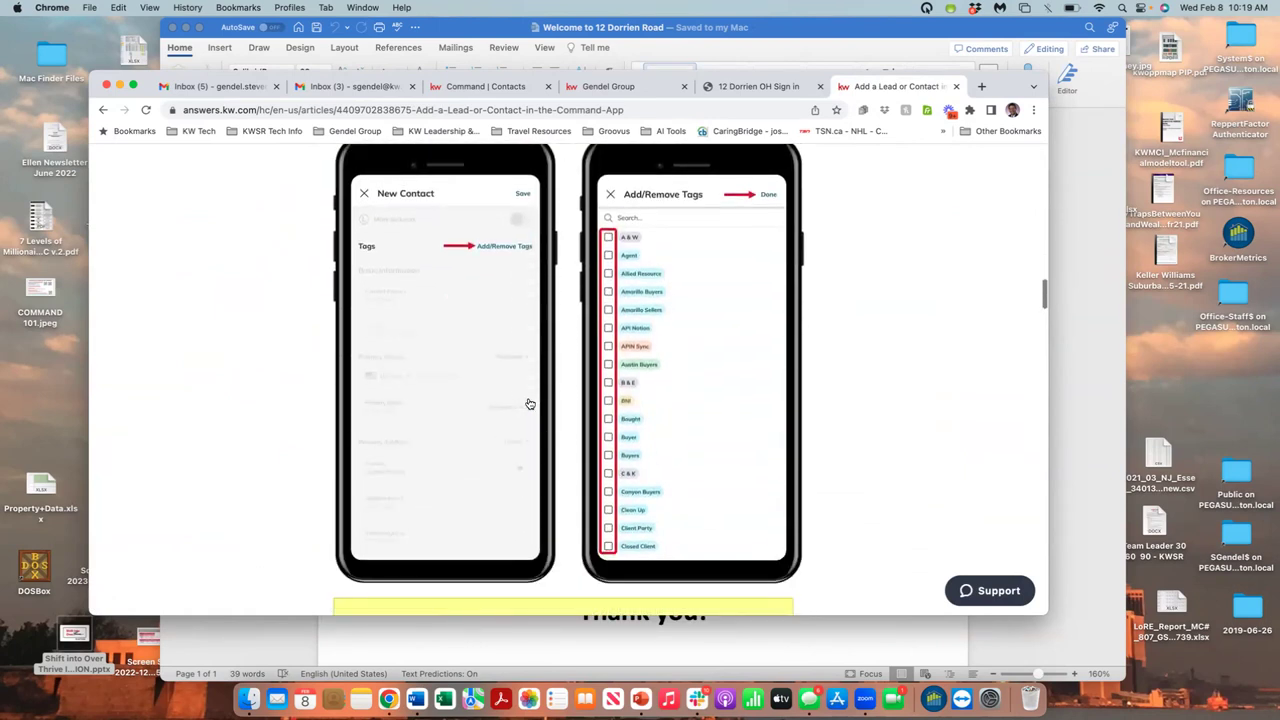